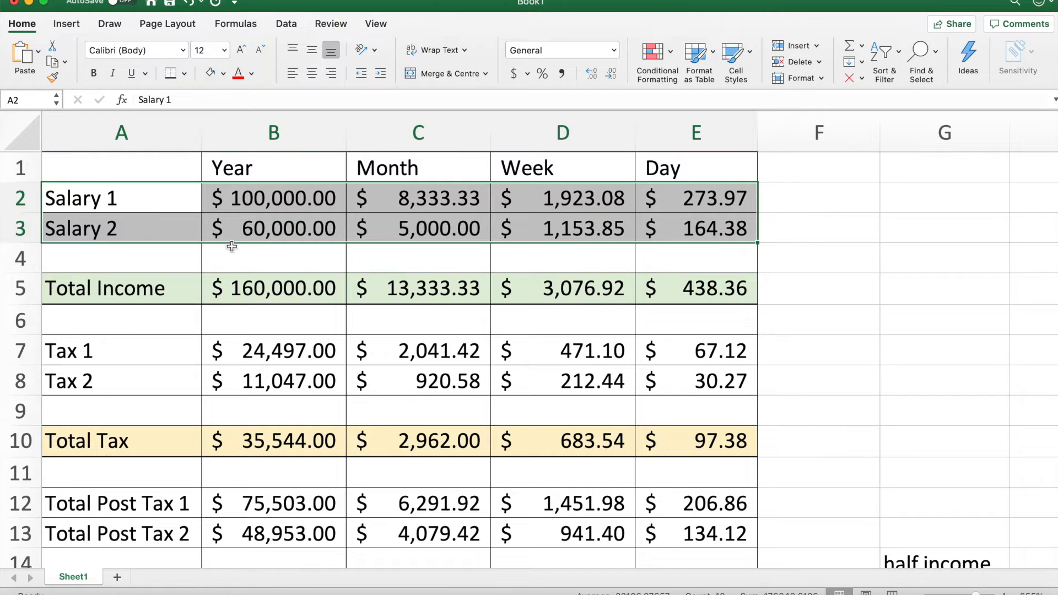
Examine the Total Income row and inspect the formula behind its yearly amount
left_click(127, 287)
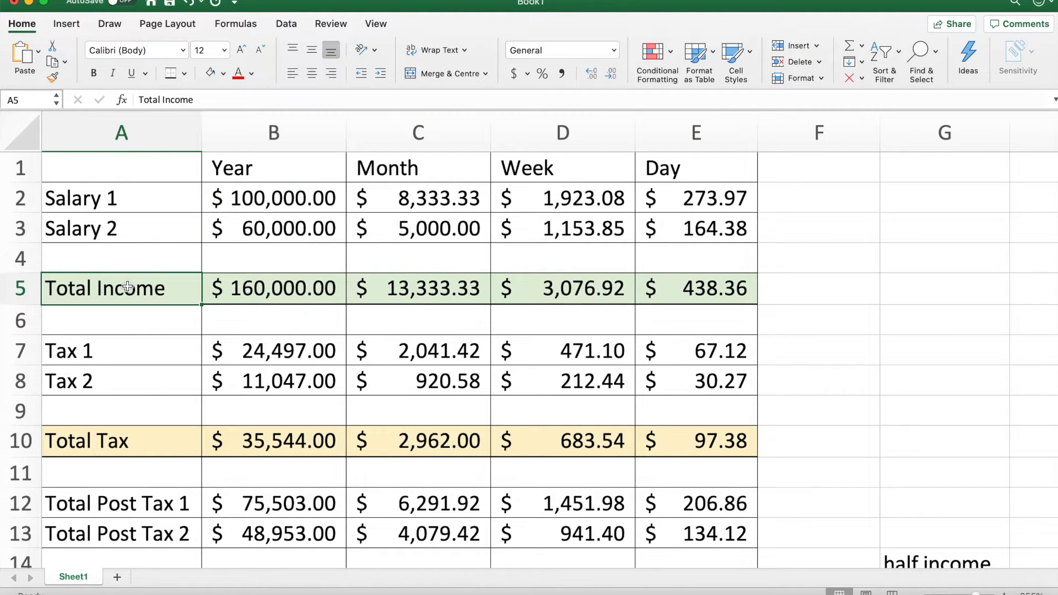
left_click_drag(129, 287, 710, 286)
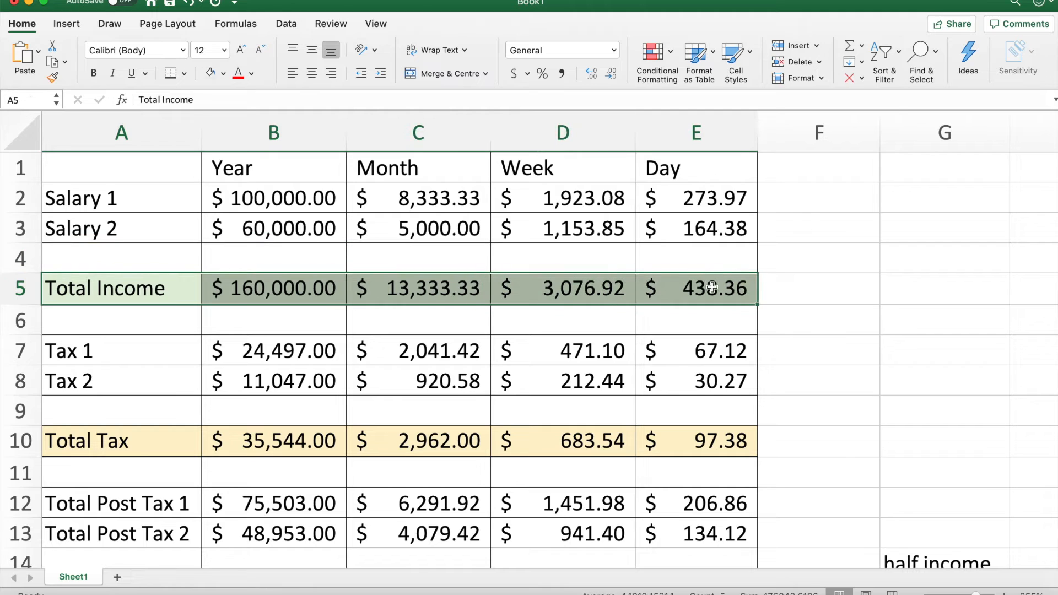
double_click(289, 289)
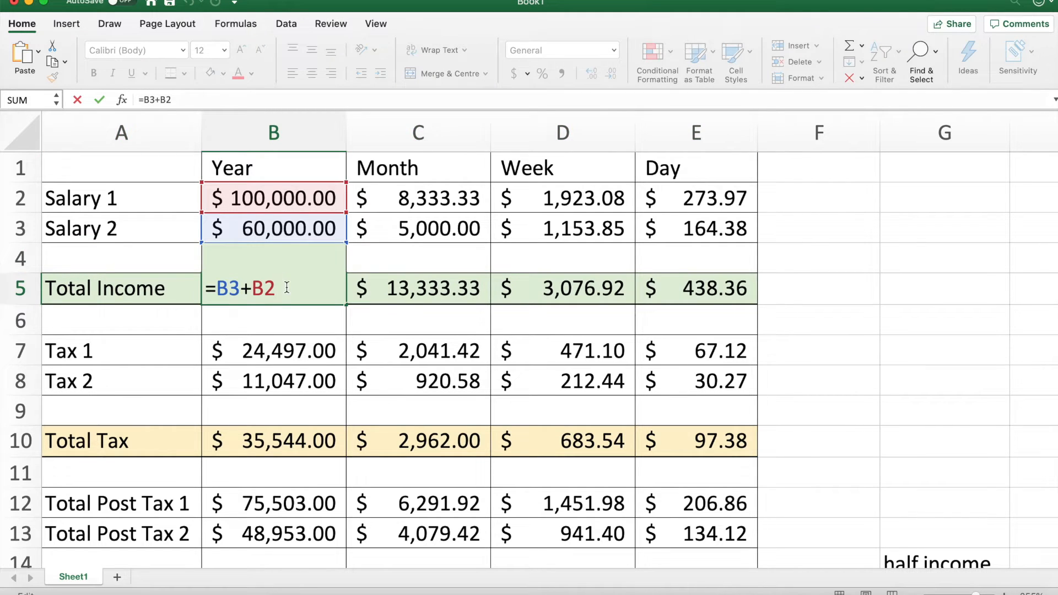
key("Return")
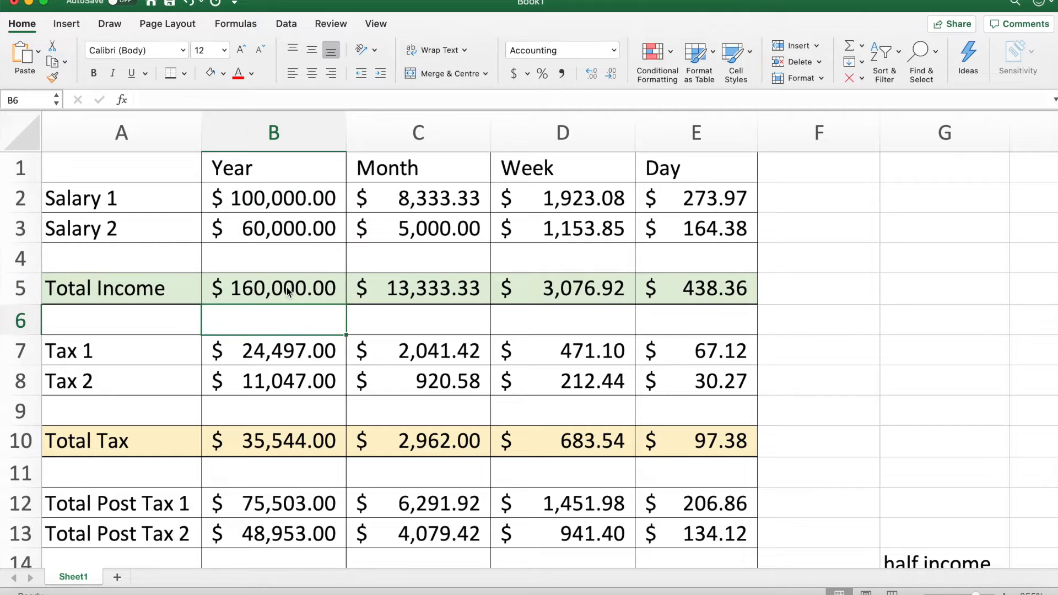
Check the Tax 1 and Tax 2 rows, and open the Simple tax calculator from the ATO website in the browser
left_click(155, 345)
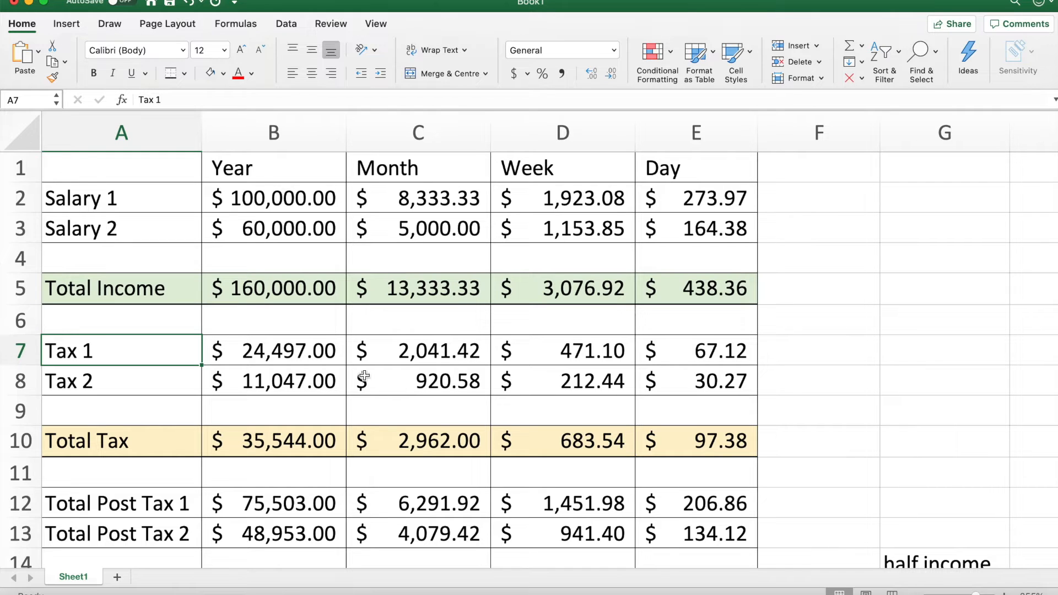
left_click_drag(292, 353, 650, 379)
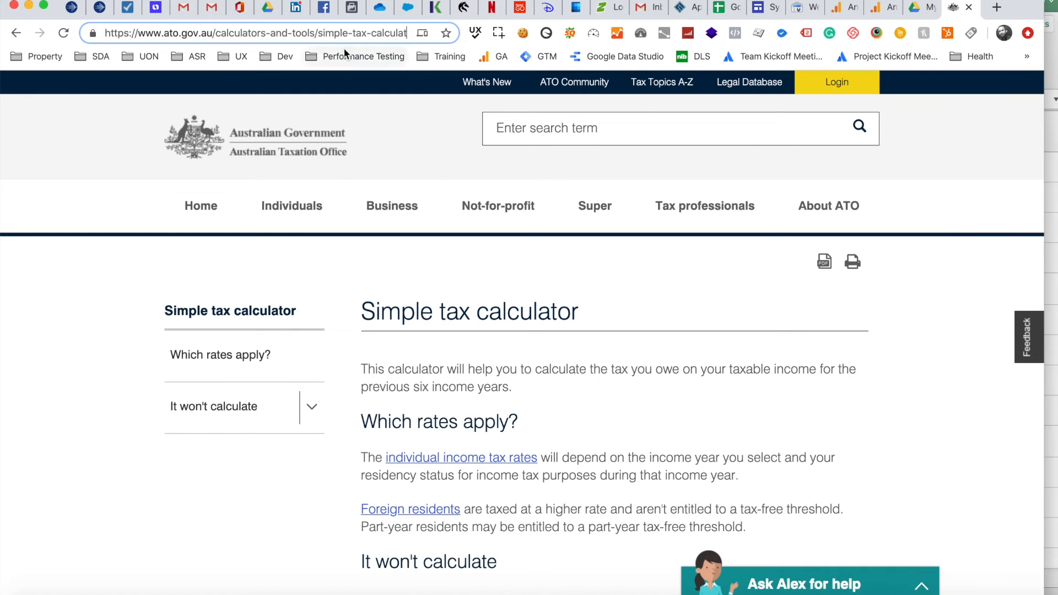
scroll(478, 376, "down", 15)
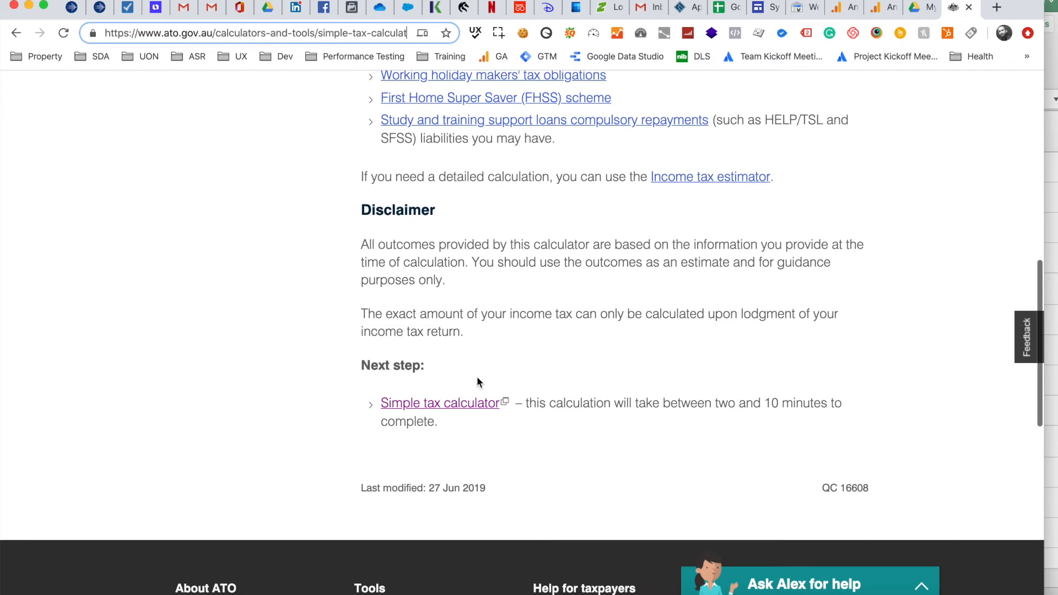
left_click(468, 397)
scroll(421, 402, "down", 5)
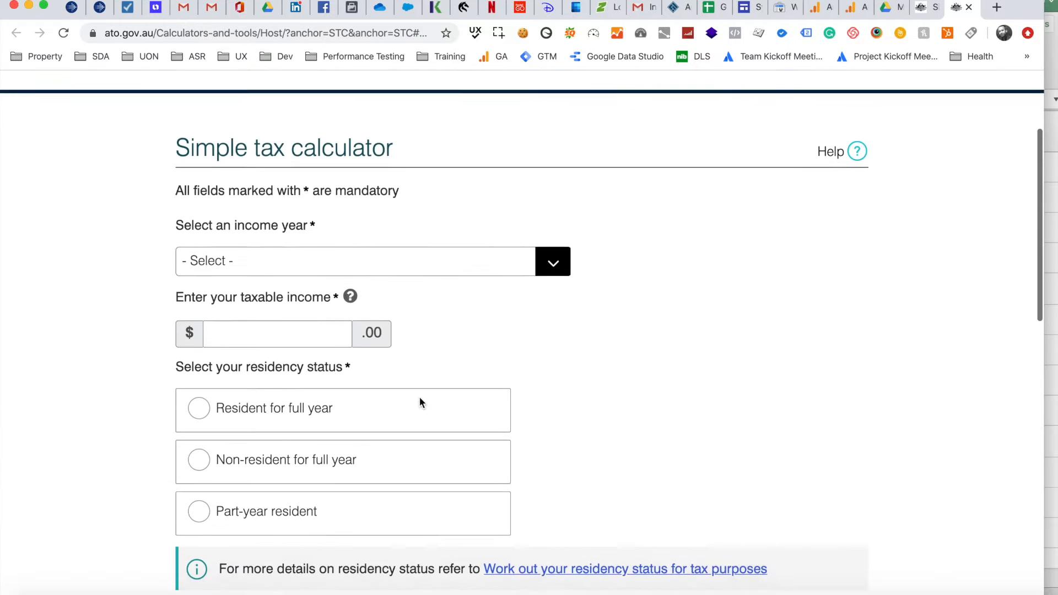
Calculate the 2018-19 tax on a taxable income of 100000 for a resident for the full year
left_click(417, 161)
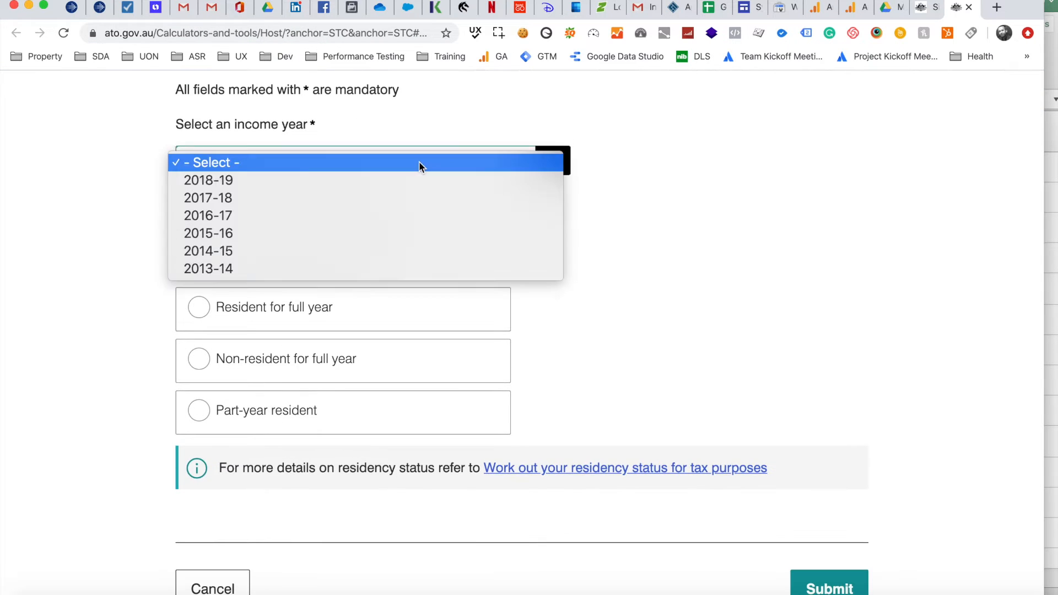
left_click(388, 181)
left_click(263, 234)
type("100000")
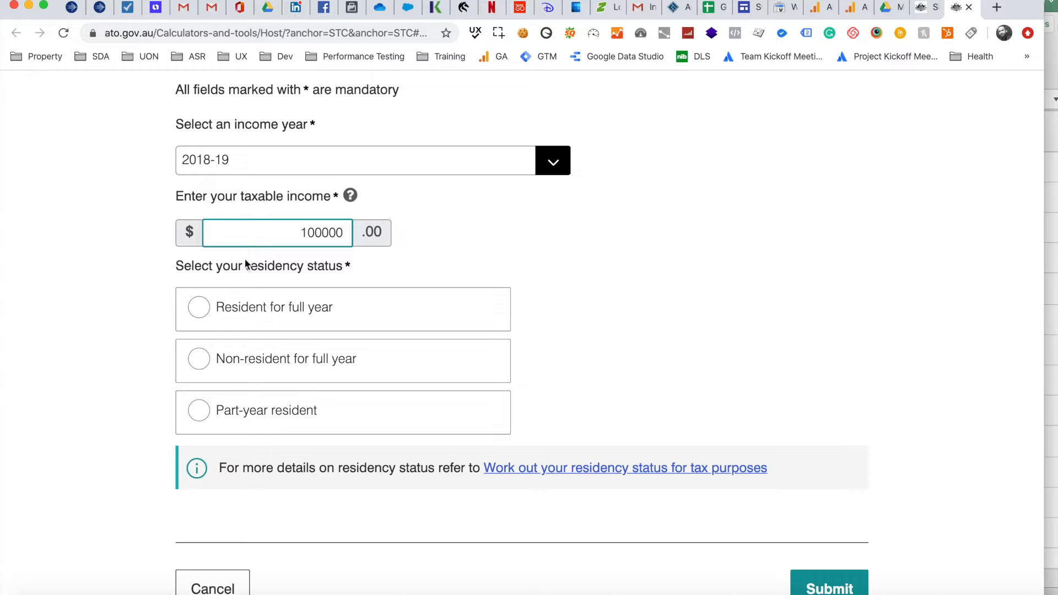
left_click(203, 307)
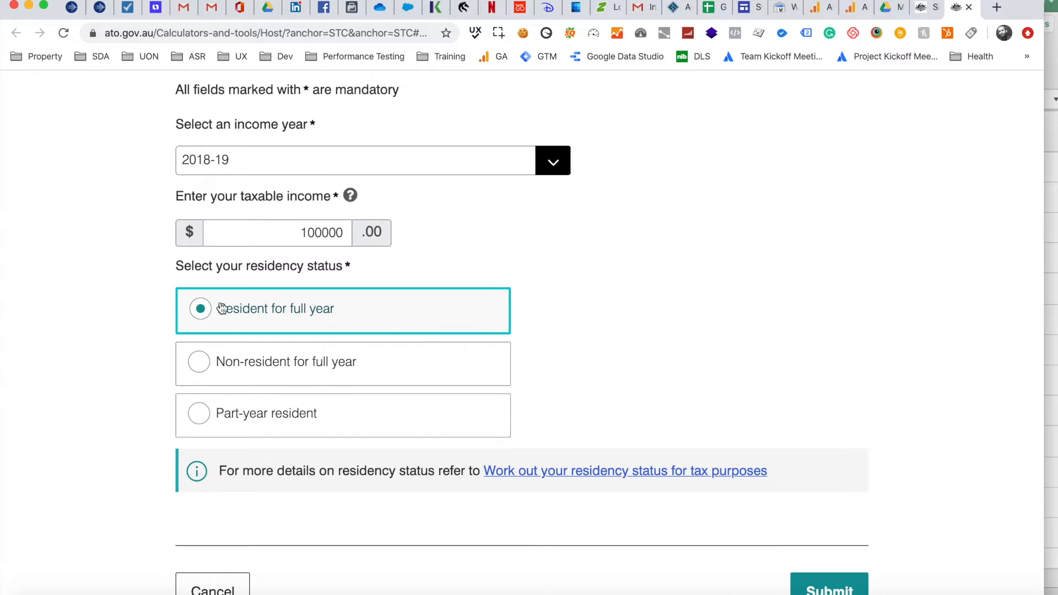
scroll(432, 333, "down", 3)
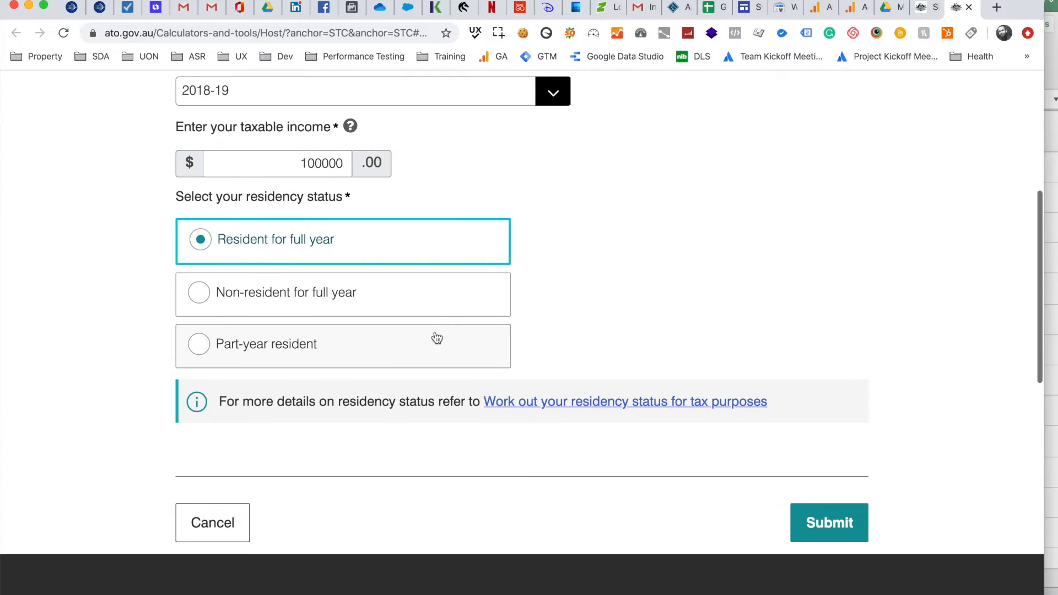
left_click(851, 526)
scroll(558, 391, "down", 1)
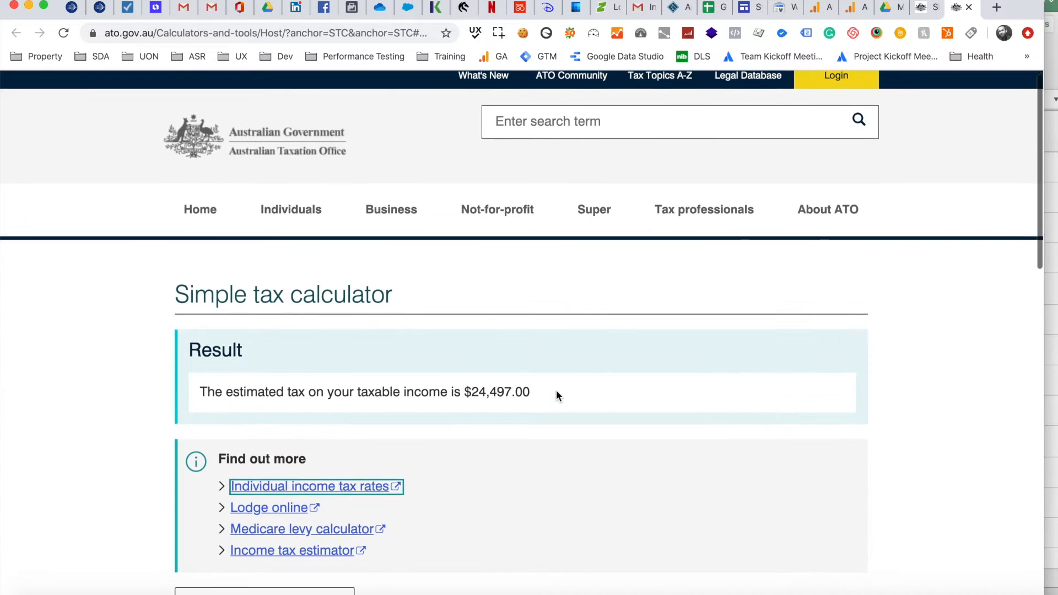
Read the estimated tax amount in the calculator's result
left_click_drag(552, 391, 463, 384)
left_click(231, 392)
left_click_drag(229, 392, 288, 395)
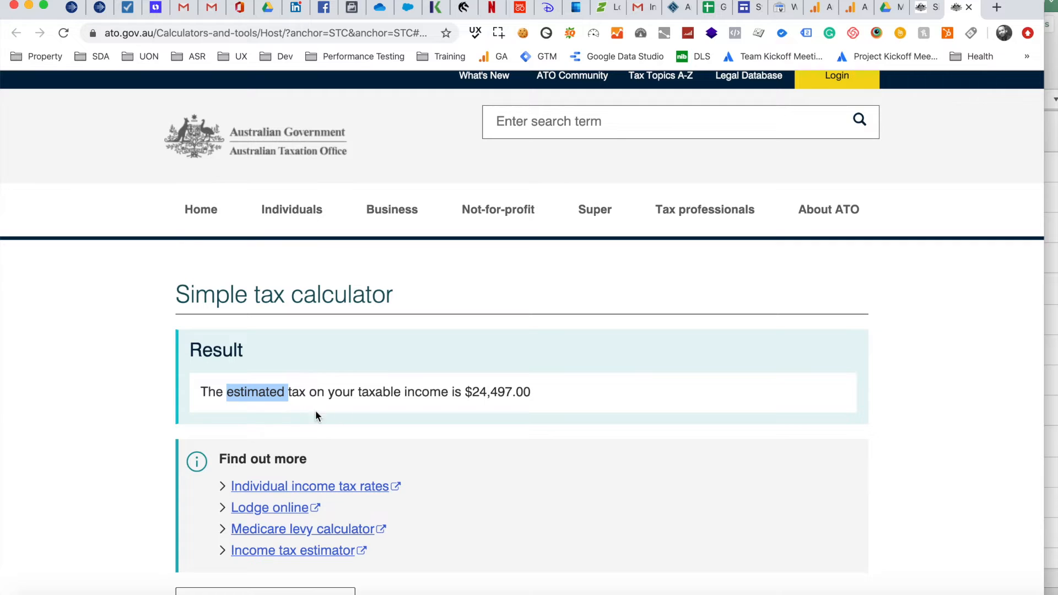
Switch back to the Excel budget and review the yearly Tax 1 and Tax 2 amounts and the Total Tax row
left_click(1053, 463)
left_click(256, 349)
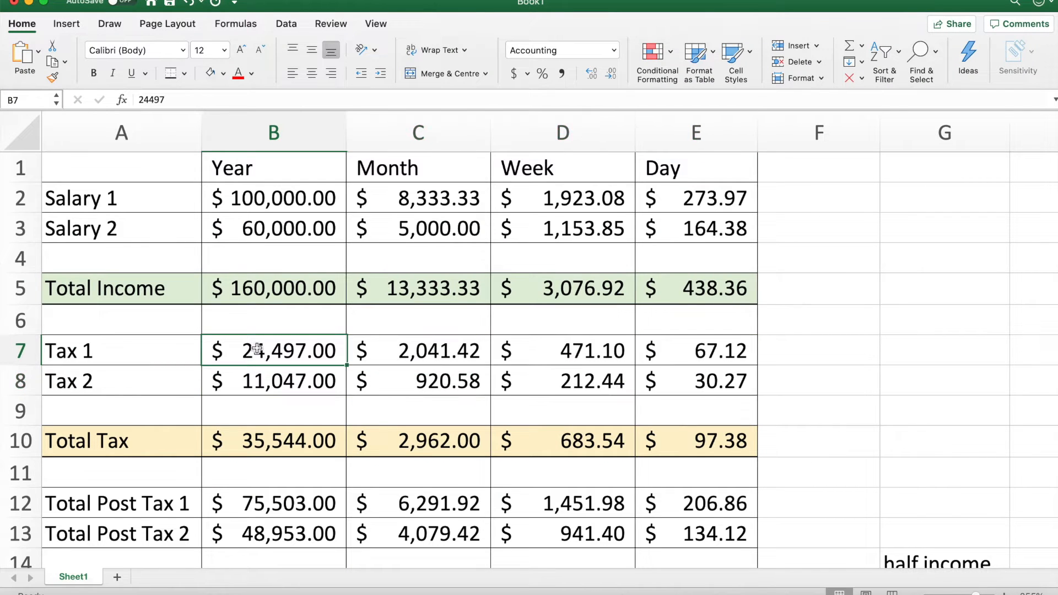
left_click(260, 382)
left_click_drag(156, 449, 671, 439)
Inspect the yearly formulas for Total Post Tax 1 and Total Post Tax 2 against the salary and tax rows
scroll(670, 440, "down", 8)
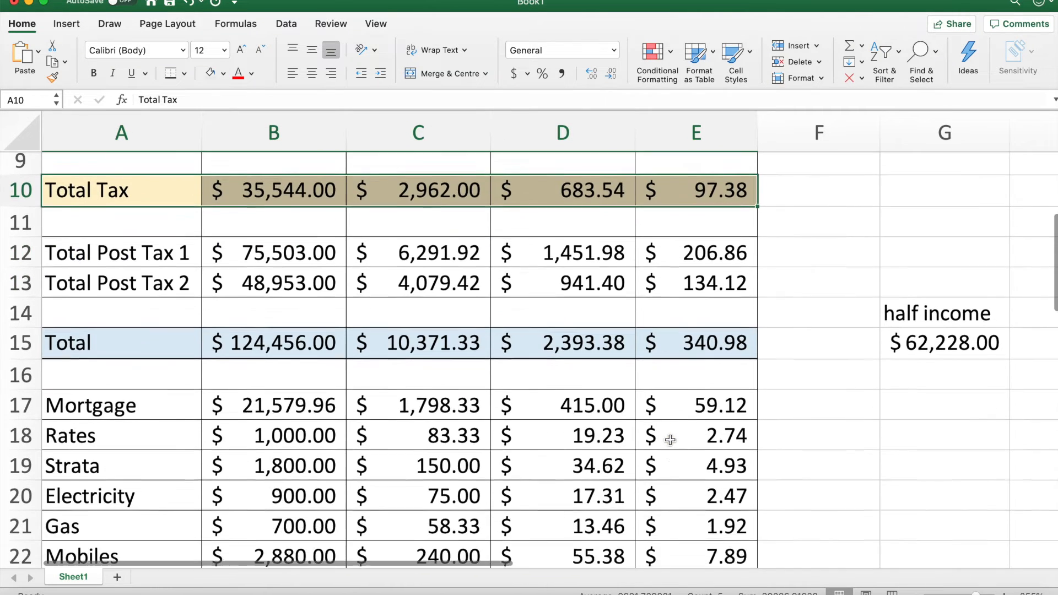
scroll(670, 440, "down", 1)
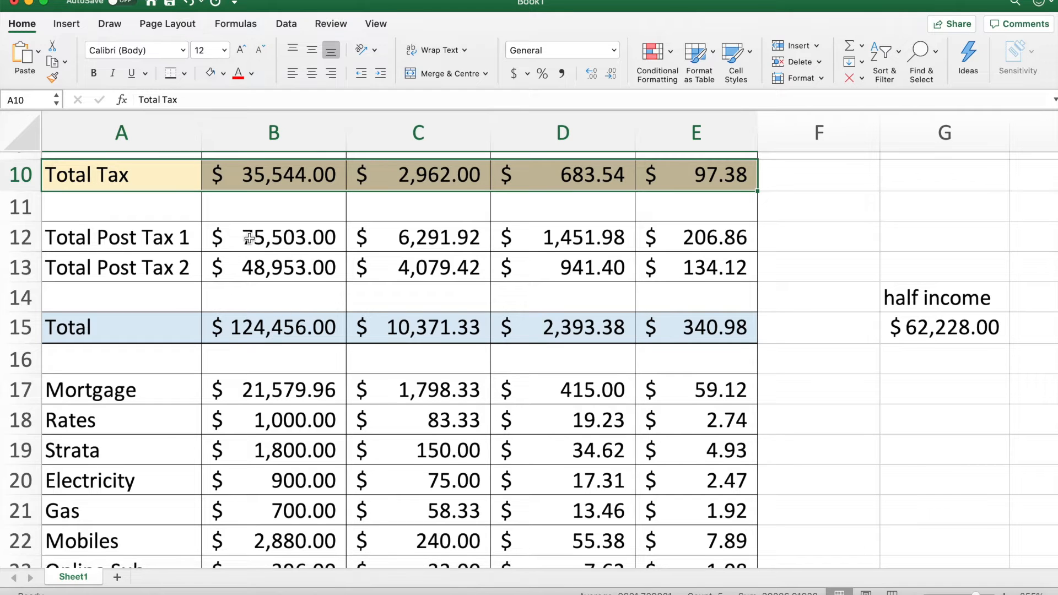
scroll(250, 238, "up", 9)
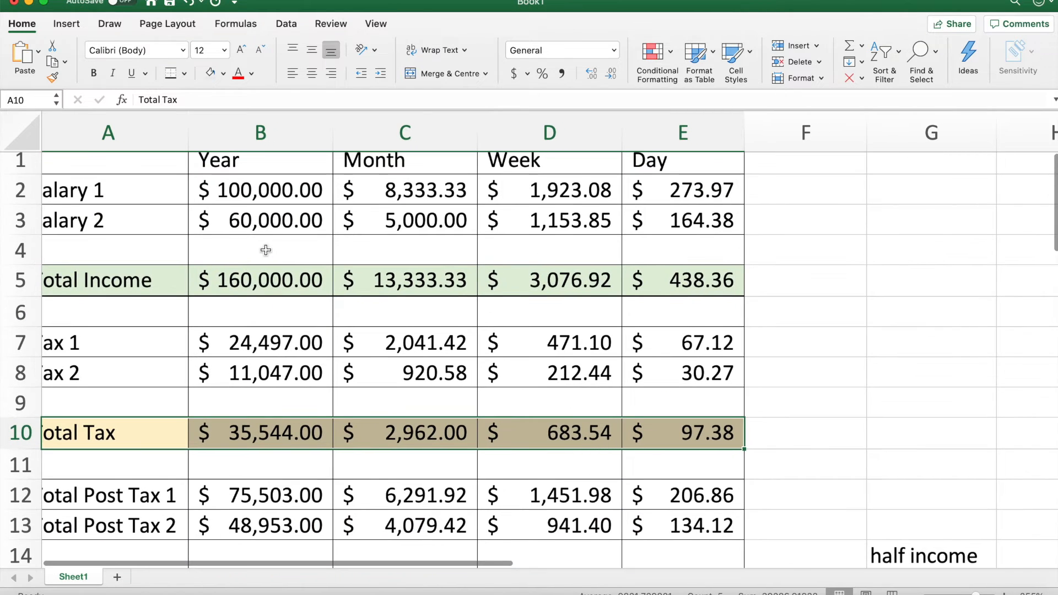
scroll(266, 249, "up", 2)
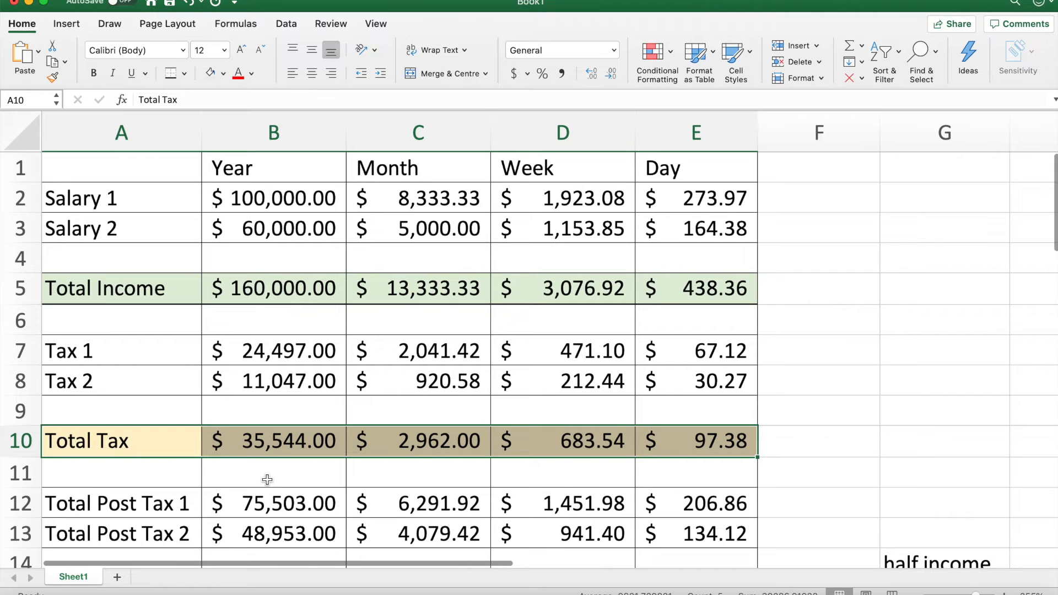
left_click(269, 507)
double_click(268, 507)
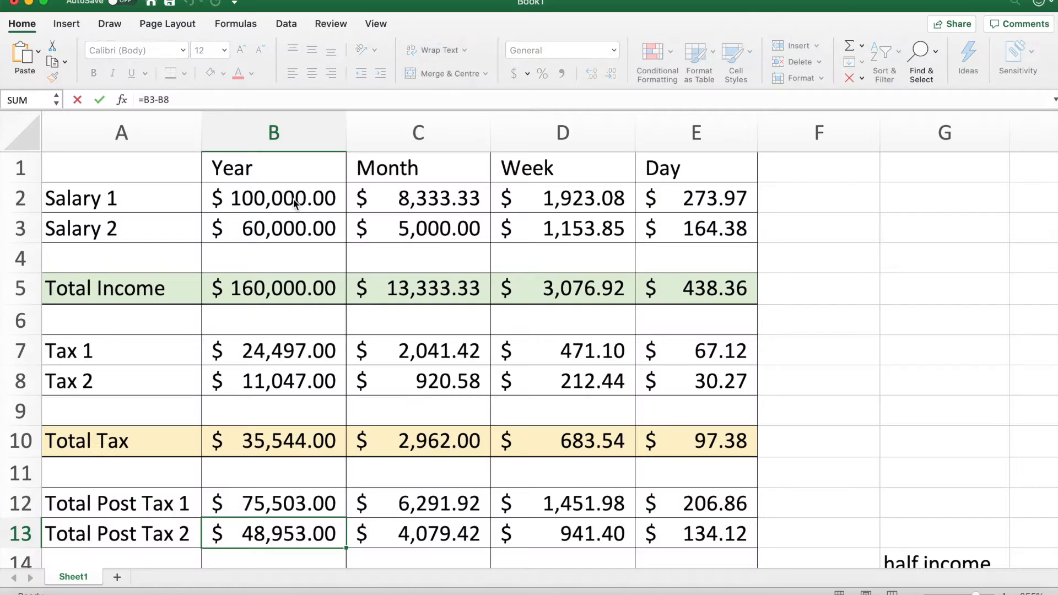
Examine the post-tax Total row and inspect the formula behind its yearly amount
scroll(272, 430, "down", 4)
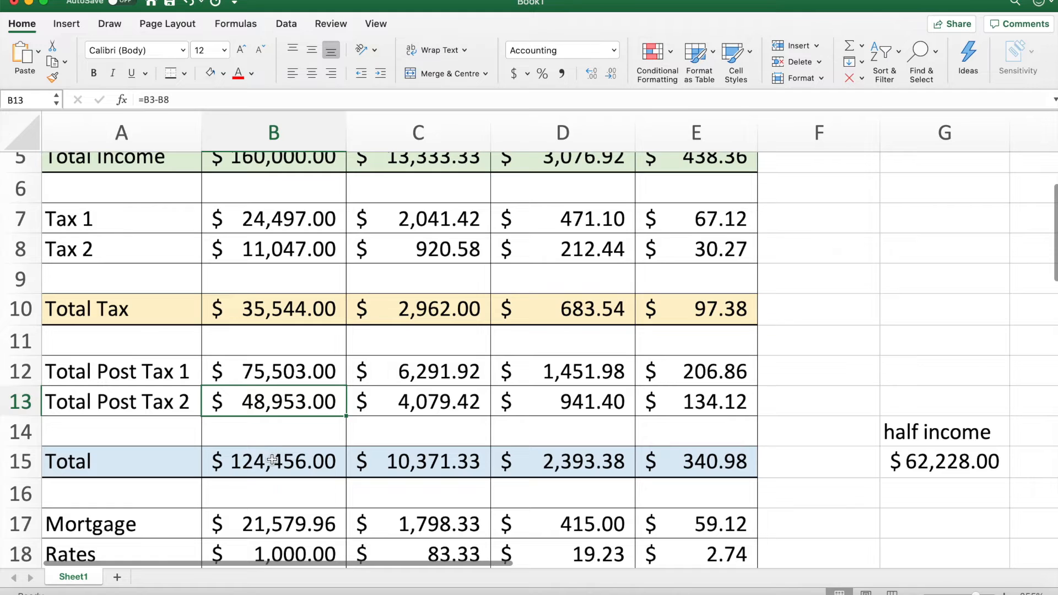
left_click_drag(104, 461, 662, 470)
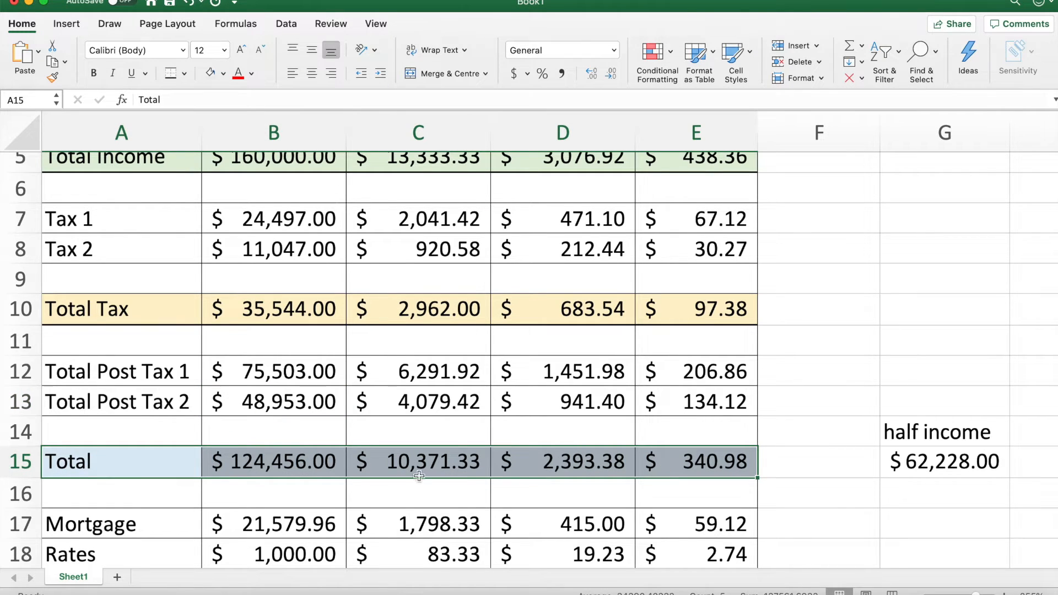
double_click(307, 468)
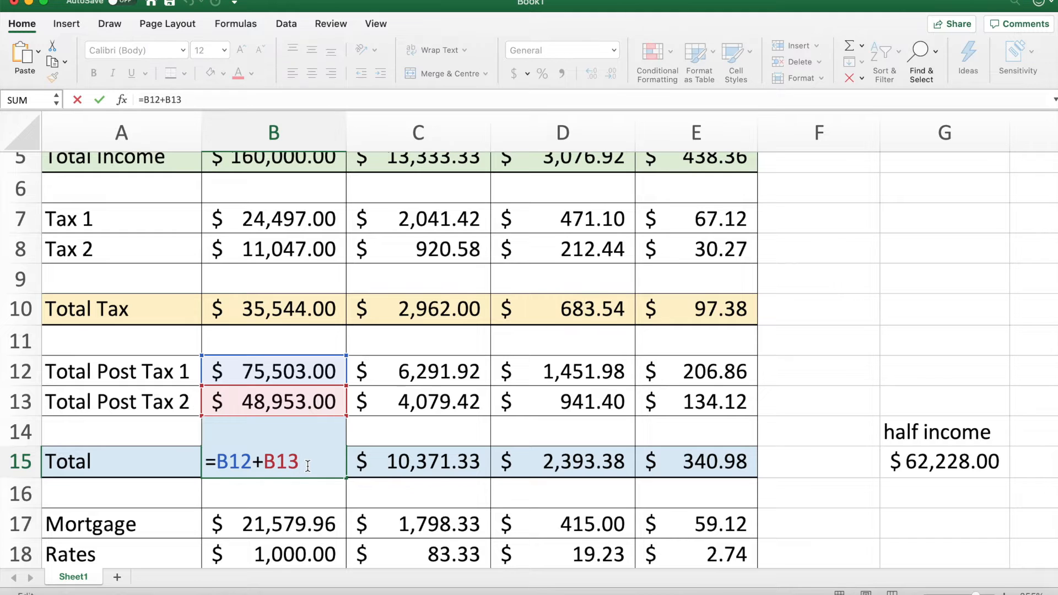
key("Return")
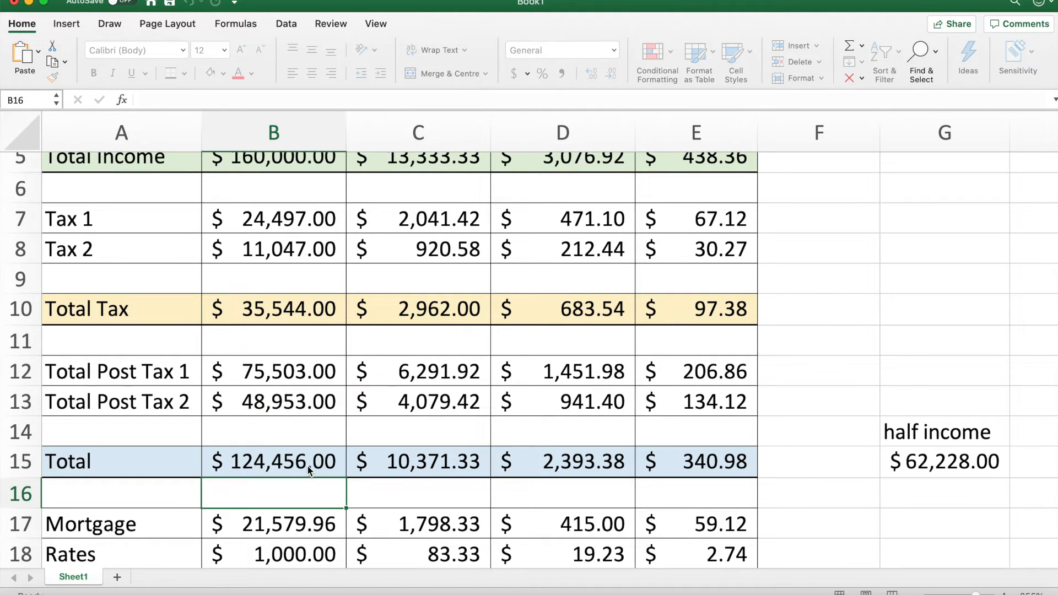
Look through the expense rows from Mortgage down to Save and their total
scroll(309, 466, "down", 5)
scroll(309, 466, "down", 3)
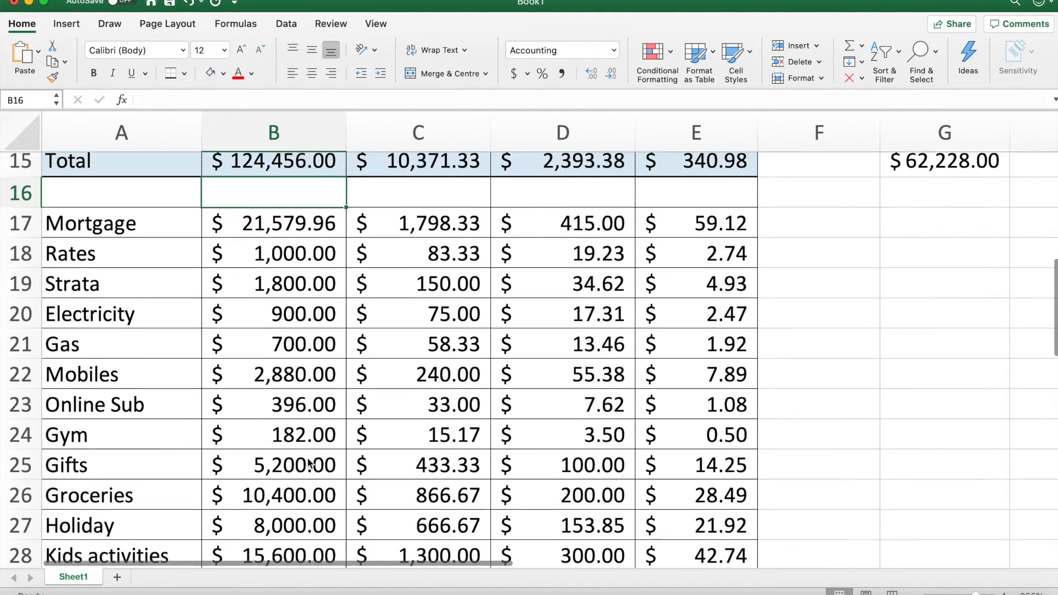
scroll(310, 463, "down", 1)
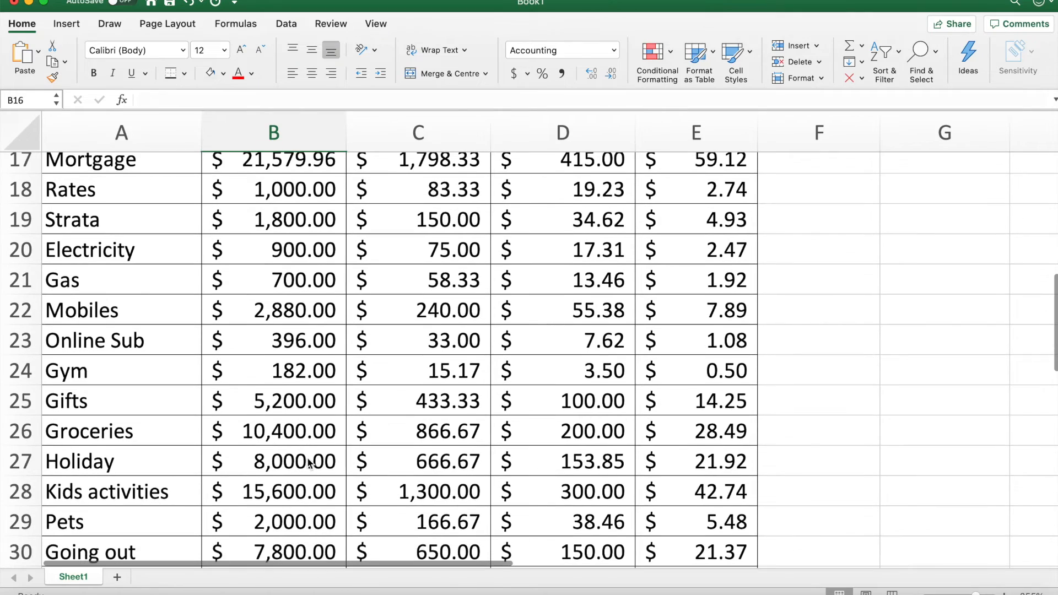
scroll(310, 465, "down", 3)
scroll(309, 466, "down", 1)
scroll(308, 464, "down", 3)
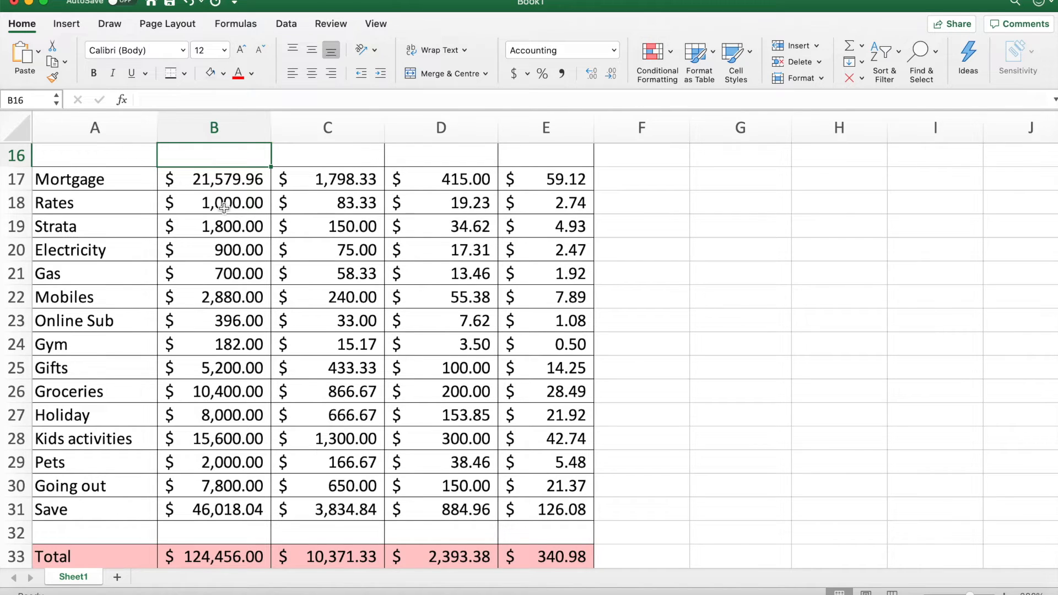
Inspect the yearly Mortgage formula and the sum formula in the expenses Total row
left_click(233, 183)
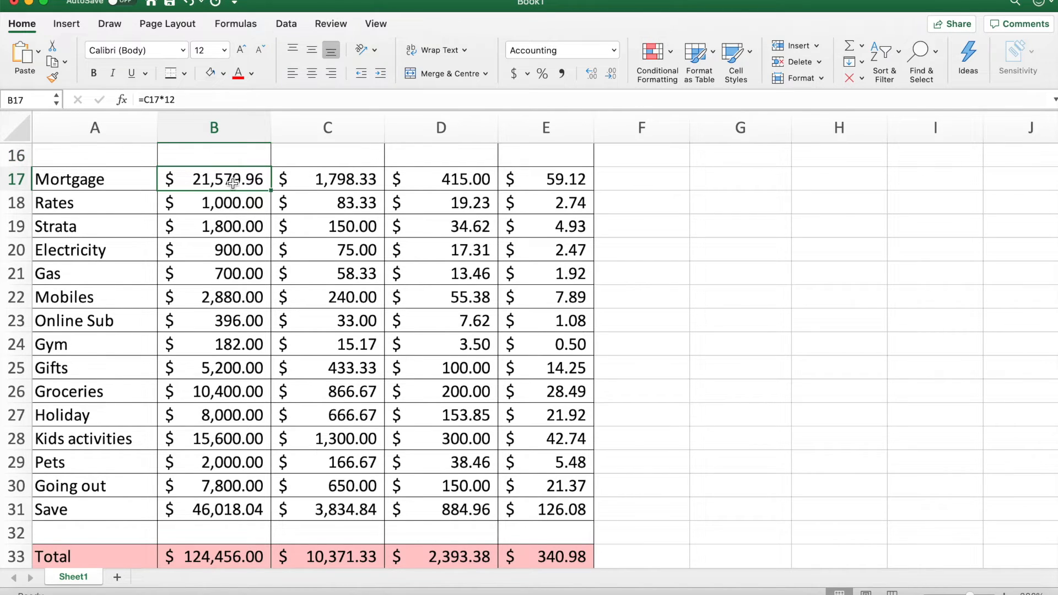
double_click(224, 554)
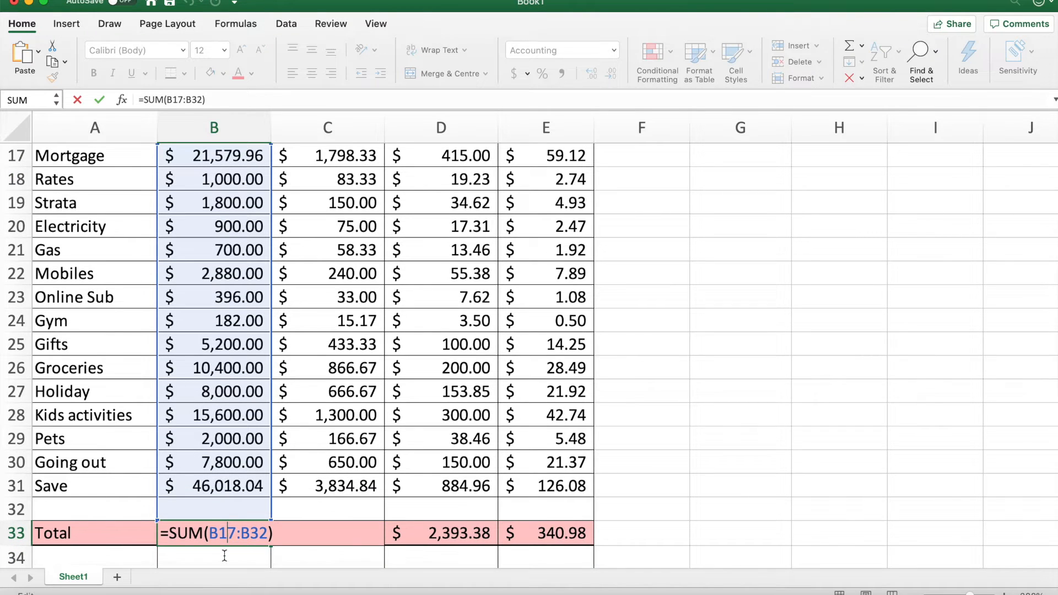
key("Return")
Examine the Grand Total row across the year, month, week and day columns
scroll(224, 556, "down", 1)
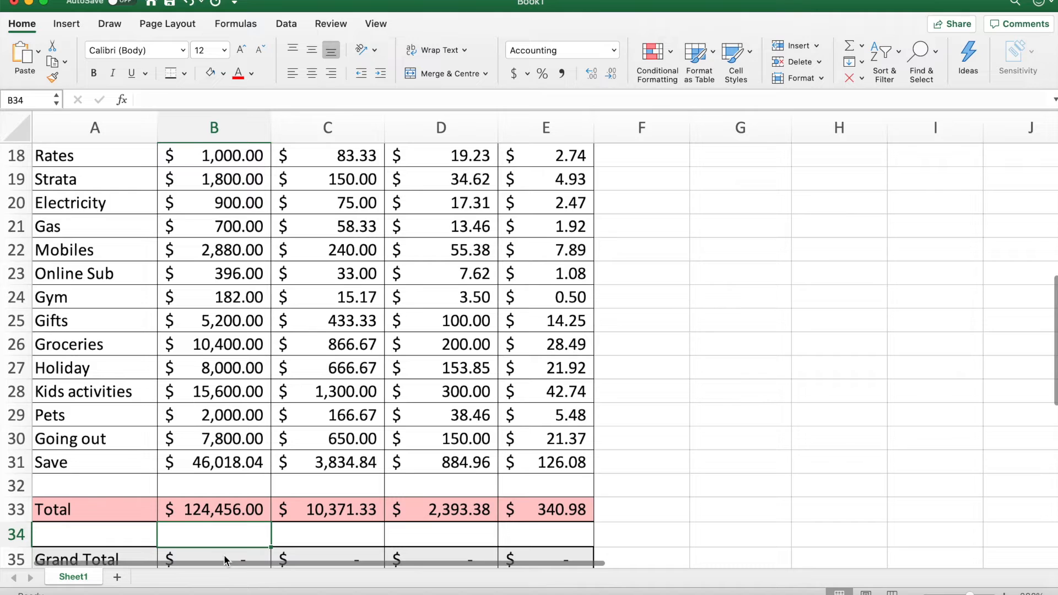
scroll(226, 560, "down", 3)
left_click_drag(144, 495, 523, 495)
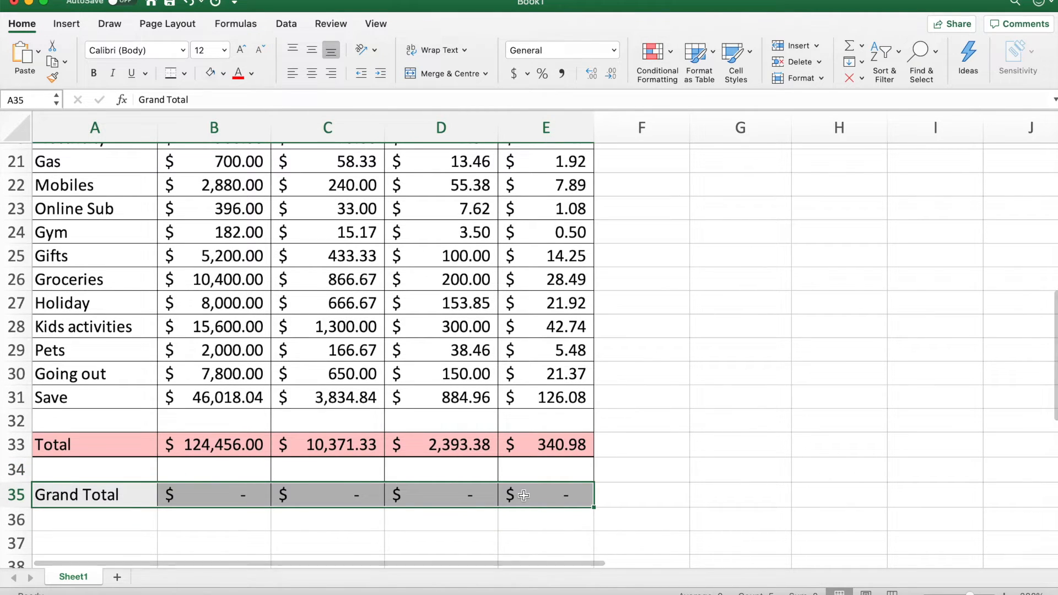
left_click(225, 540)
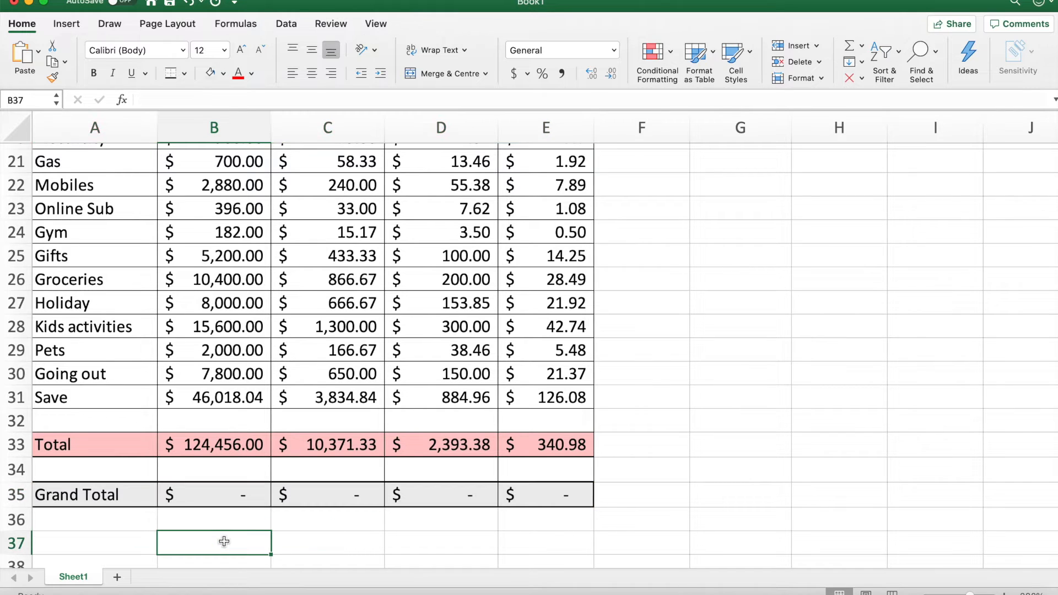
type("Zero.")
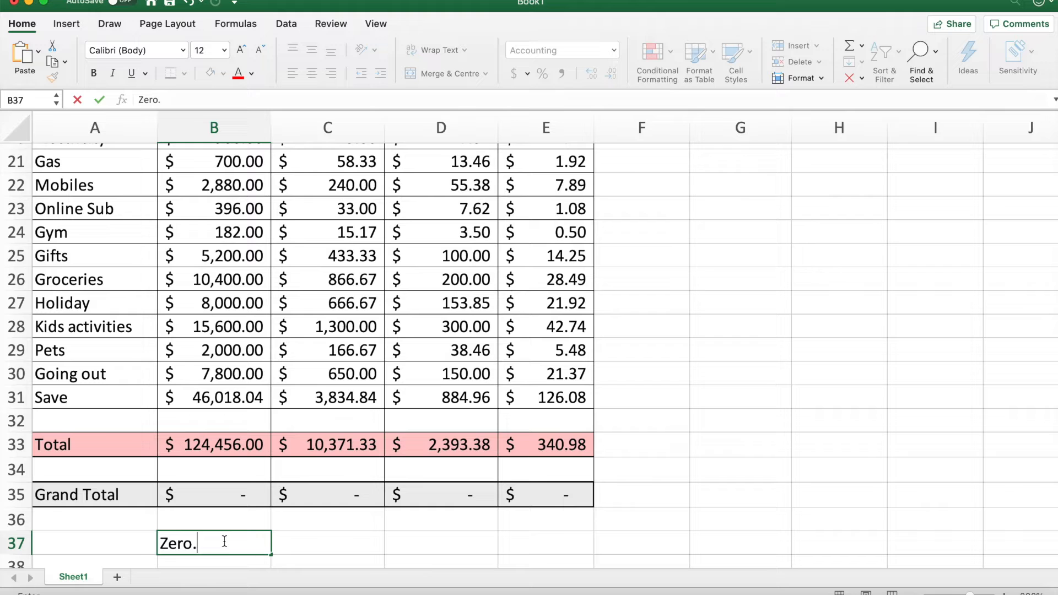
key("BackSpace")
key("Return")
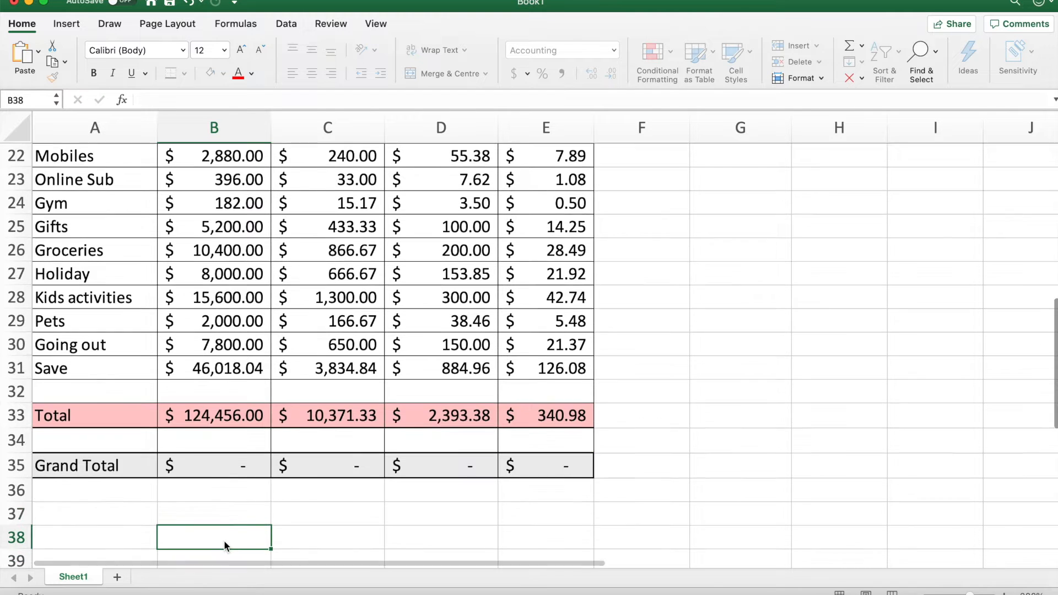
Inspect the formula behind the half income amount beside the post-tax Total row
scroll(224, 540, "up", 6)
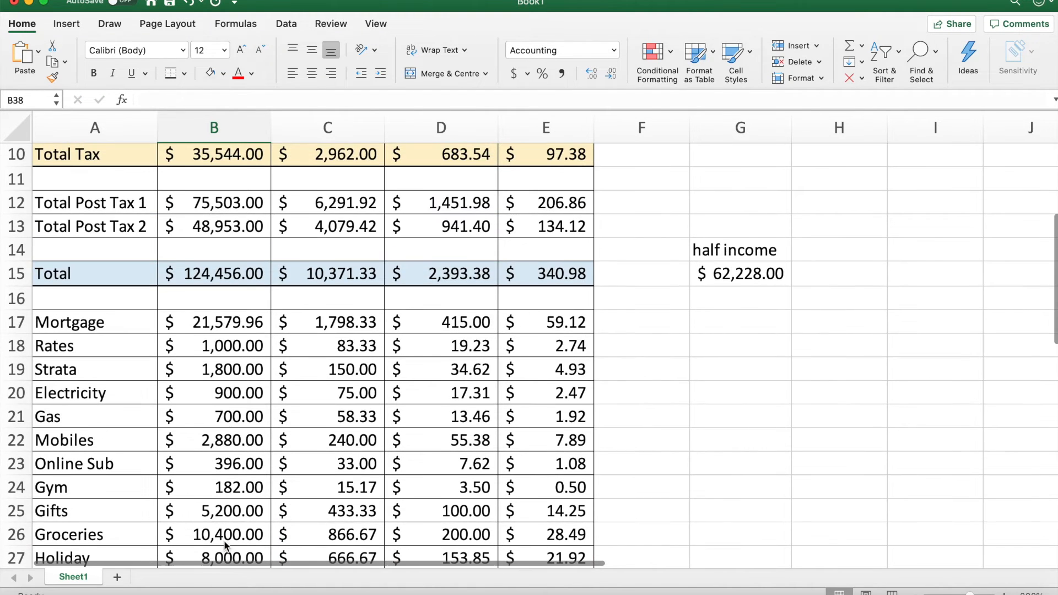
left_click_drag(728, 252, 730, 274)
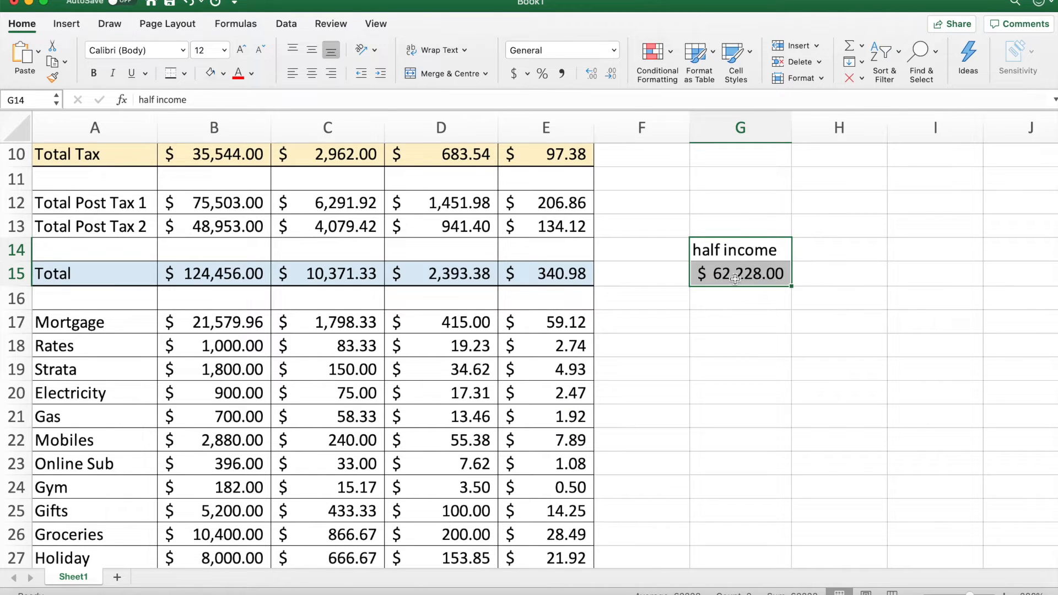
left_click(736, 278)
double_click(736, 278)
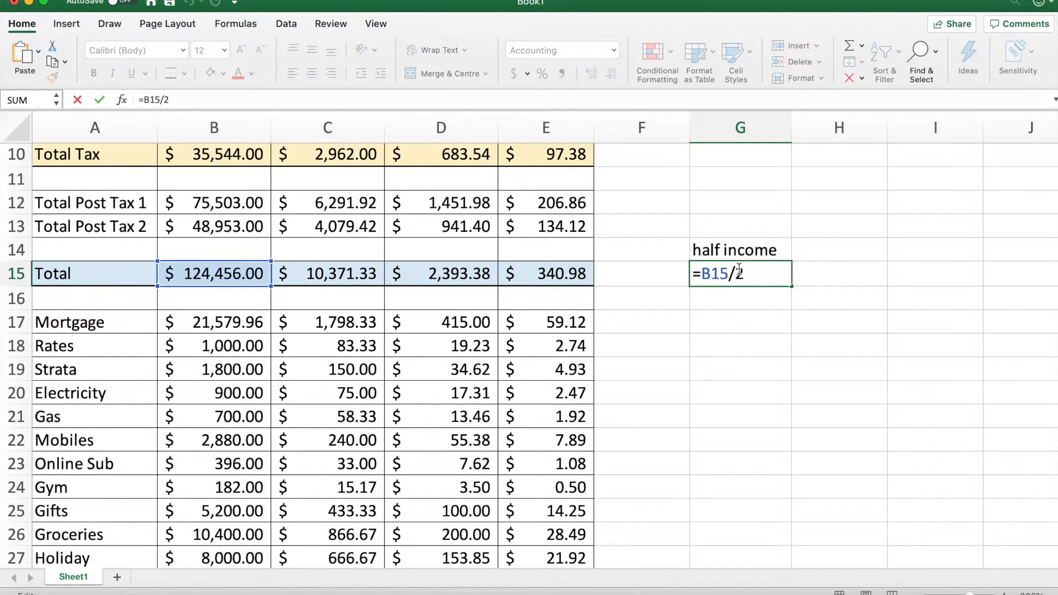
key("Return")
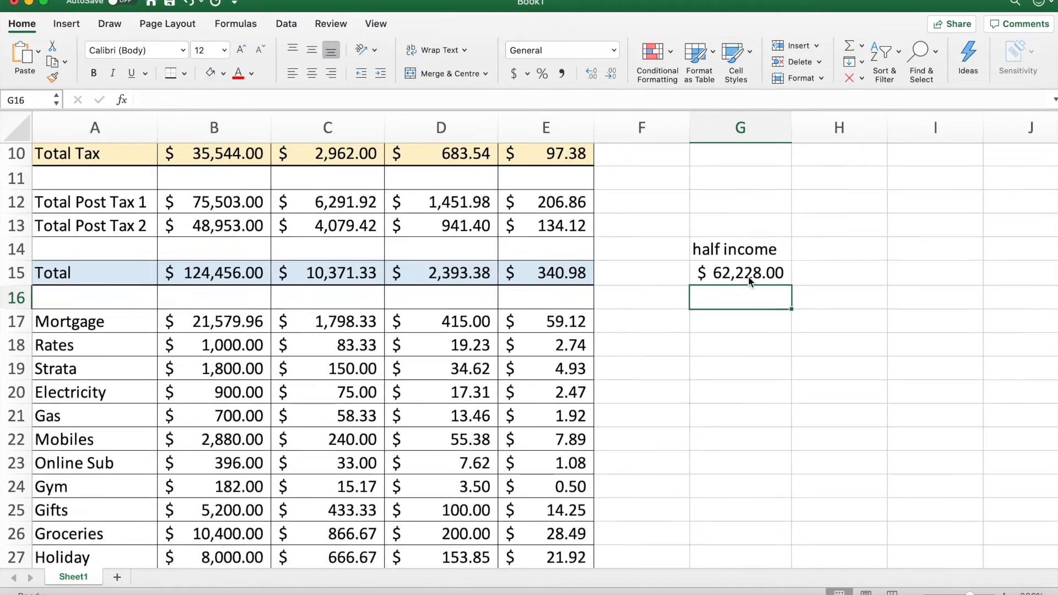
Select the yearly Save, Holiday and Gifts amounts together to compare their combined sum with half income
scroll(748, 281, "down", 6)
scroll(748, 280, "up", 4)
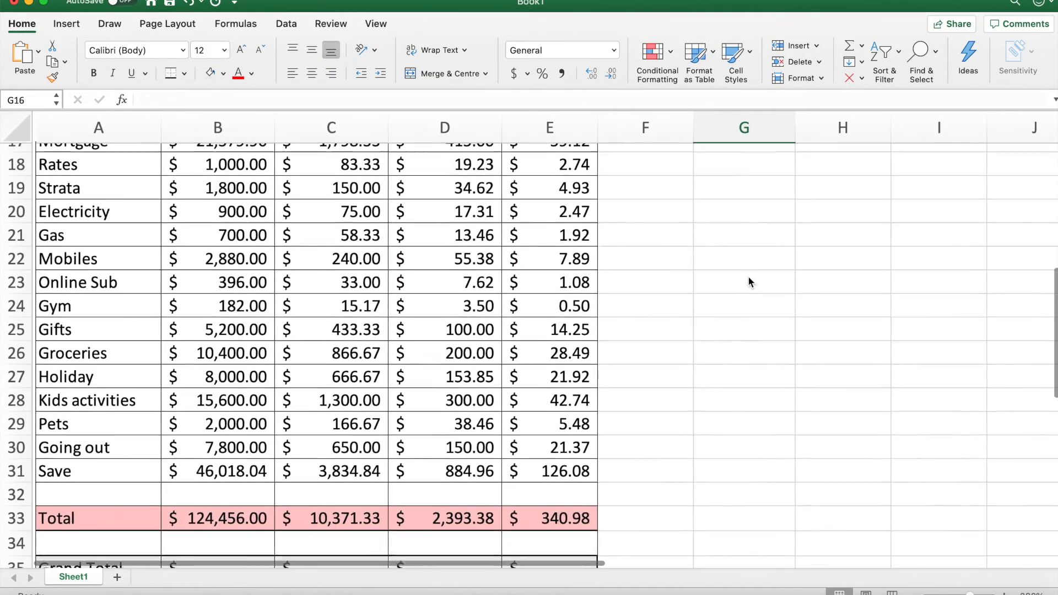
scroll(749, 282, "up", 1)
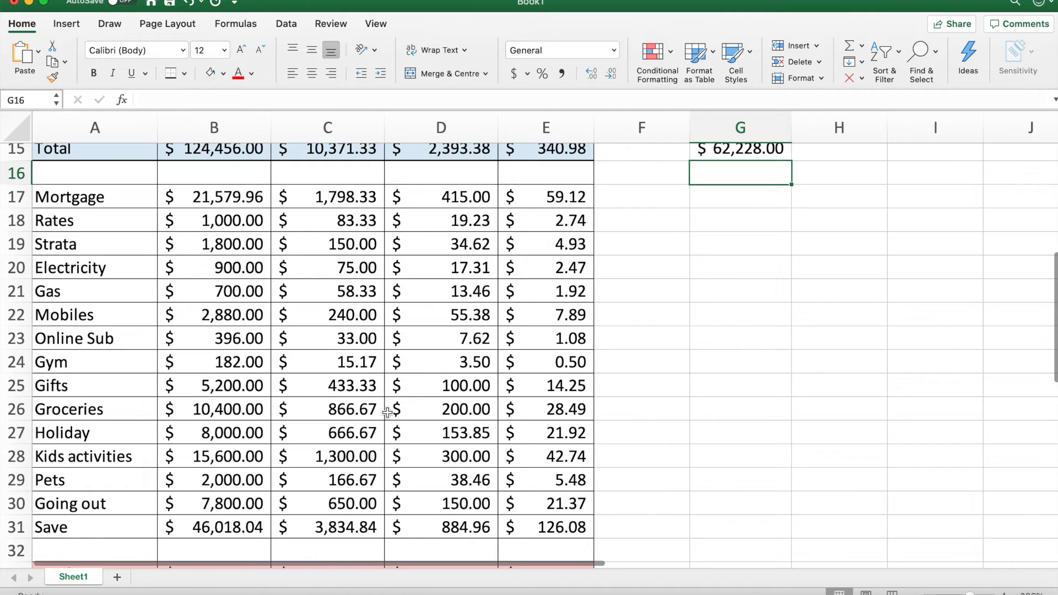
left_click(231, 528)
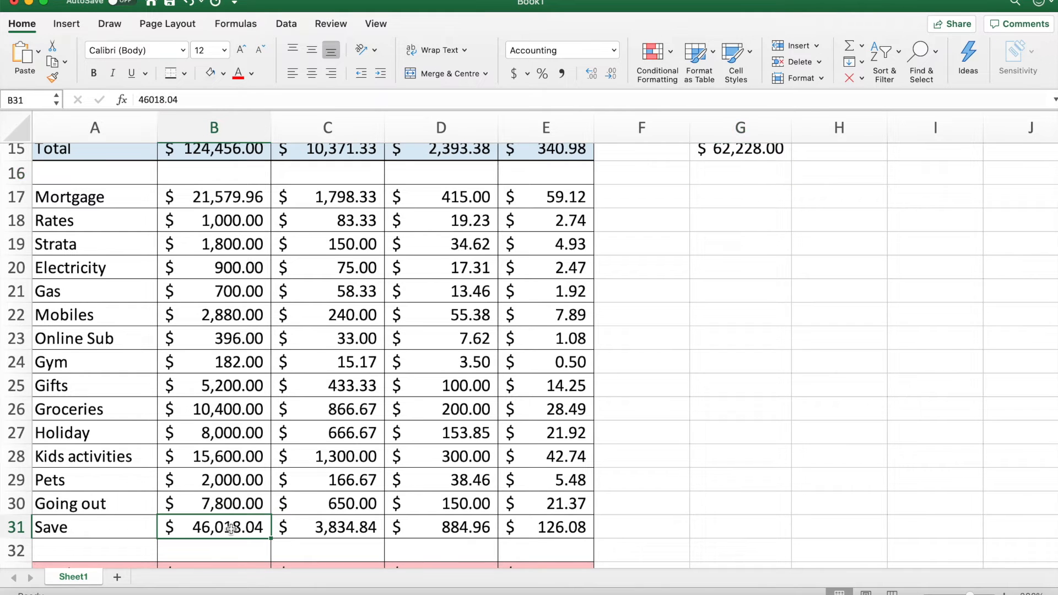
scroll(748, 190, "up", 1)
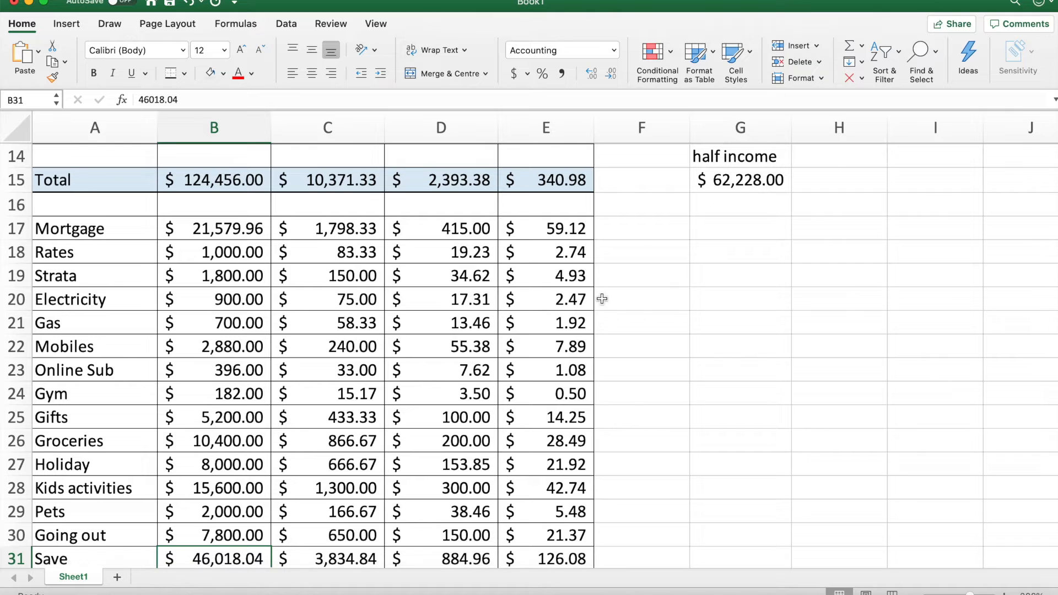
scroll(207, 523, "down", 1)
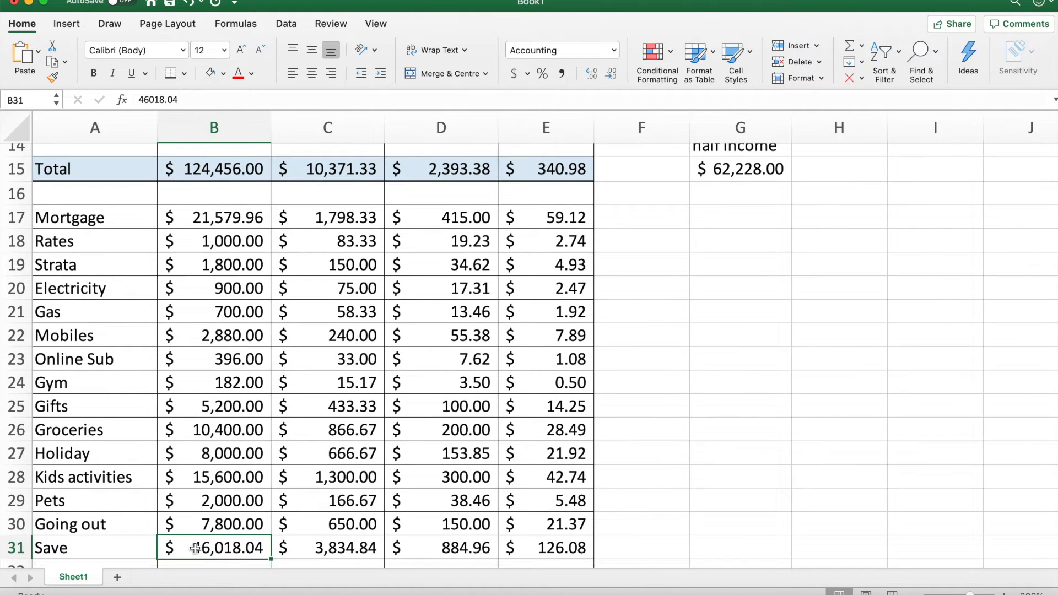
left_click(213, 457, "super")
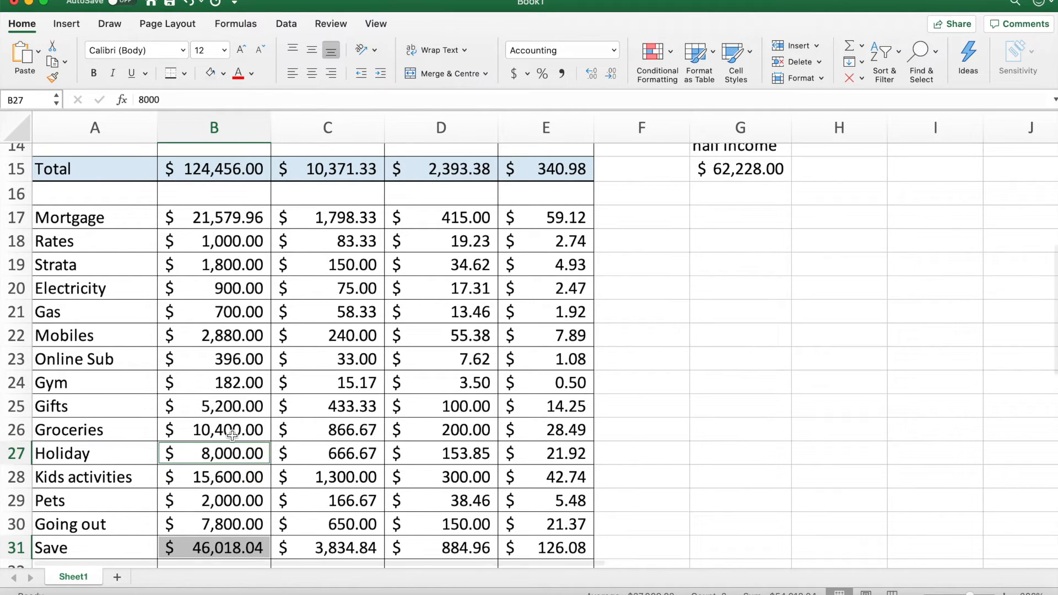
left_click(230, 407, "super")
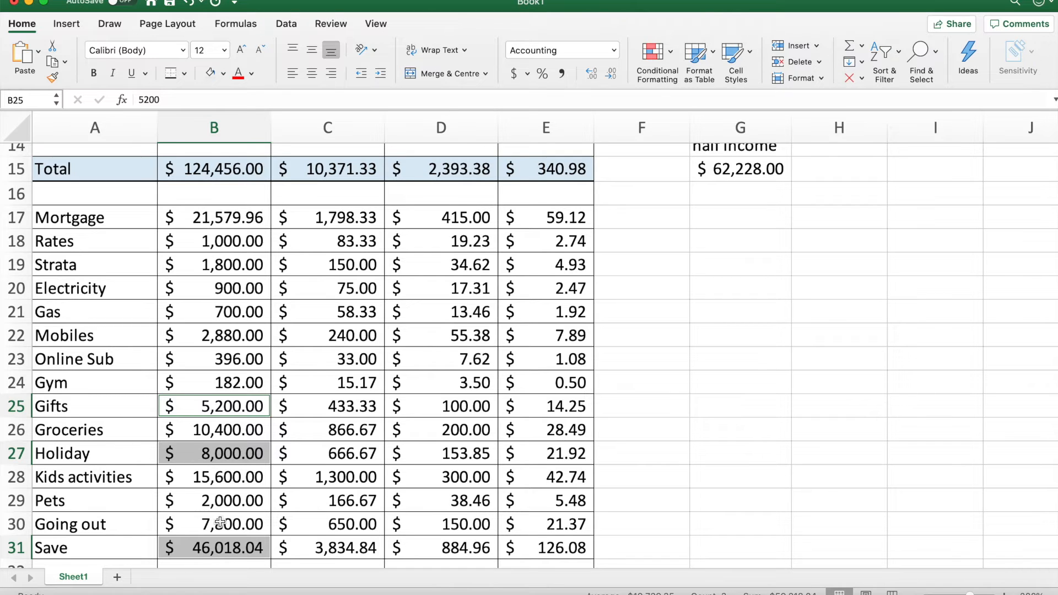
left_click(617, 463)
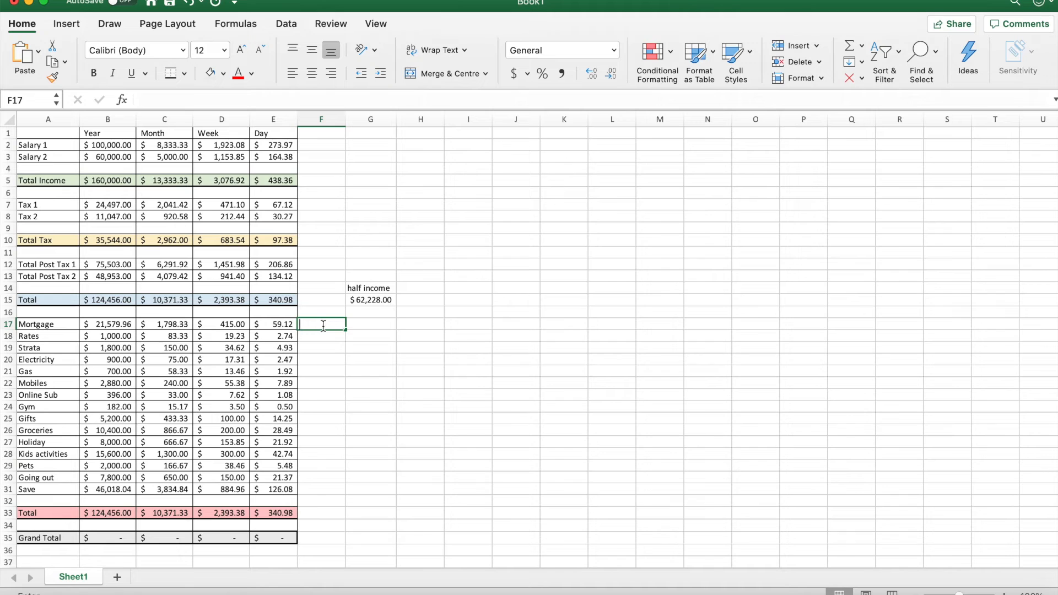
Label the Mortgage, Rates, Strata, Electricity and Gas rows as House in cells F17 to F21
type("House")
key("Return")
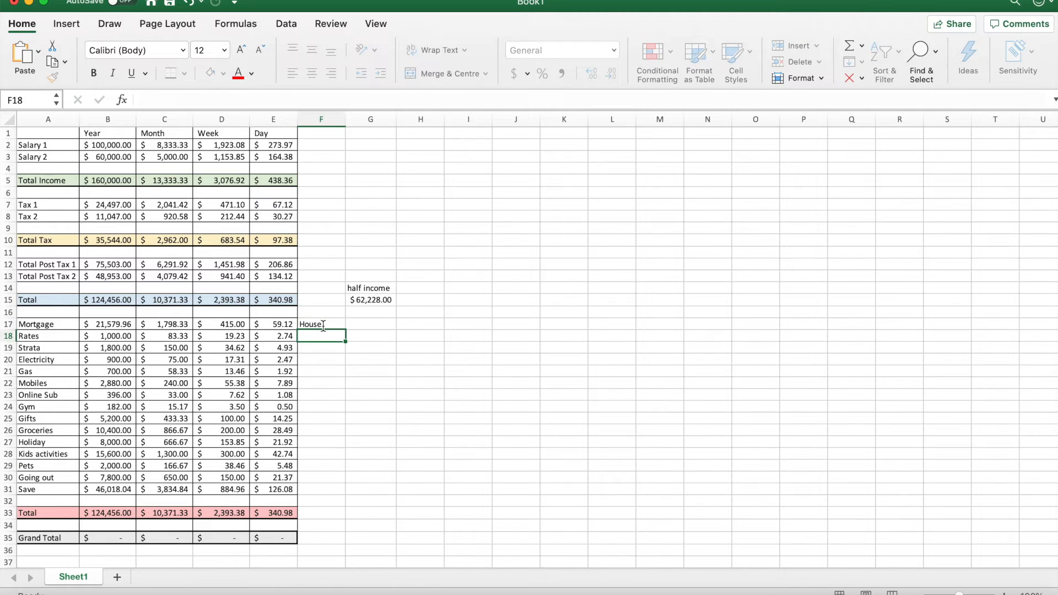
type("House")
key("Return")
type("House")
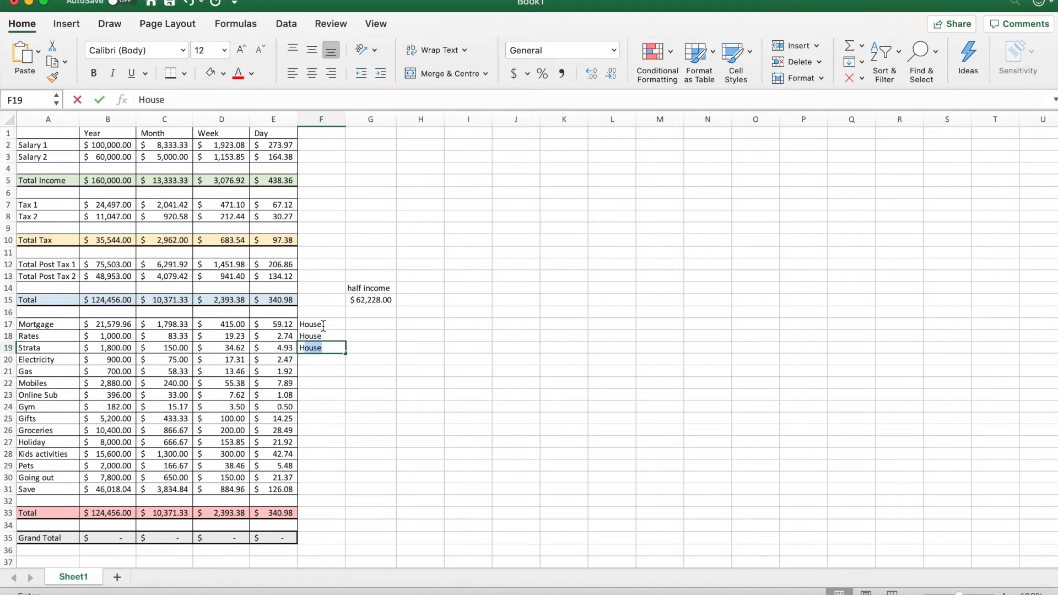
key("Return")
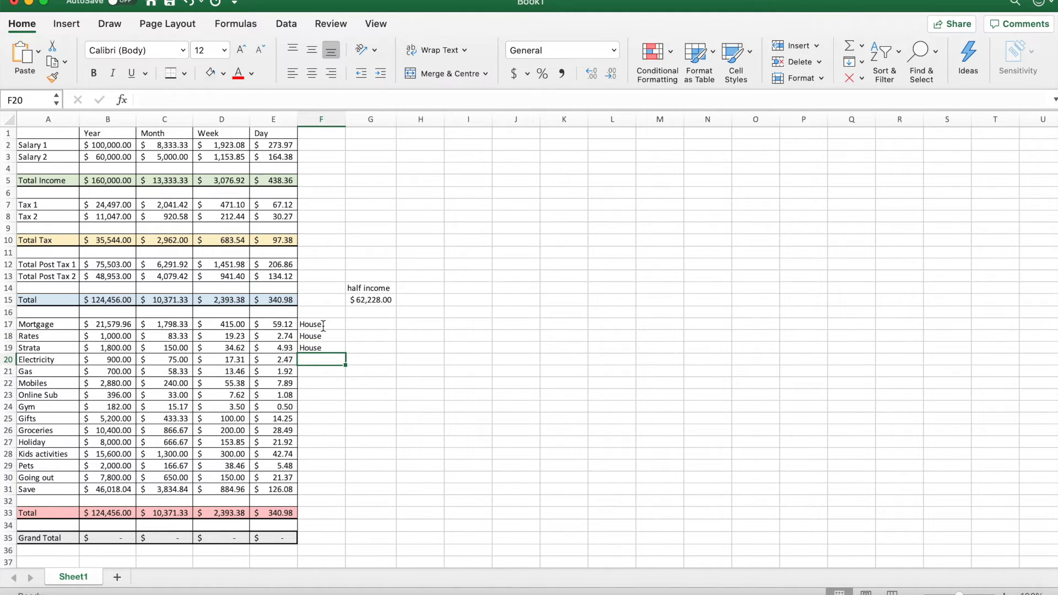
type("House")
key("Return")
type("House")
key("Return")
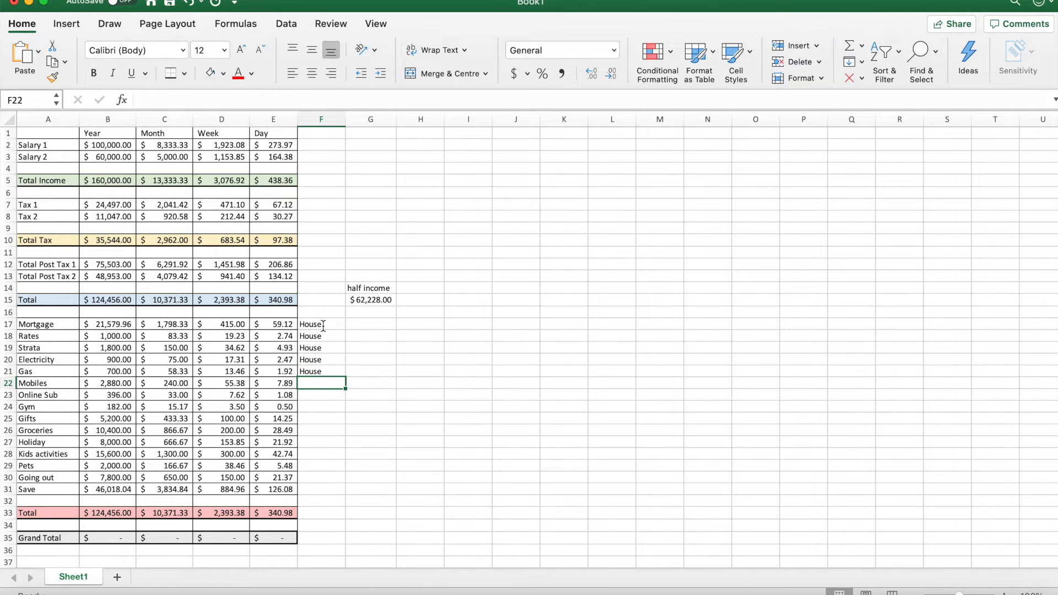
Label the Mobiles, Online Sub and Gym rows as Bills in cells F22 to F24
type("Bills")
key("Return")
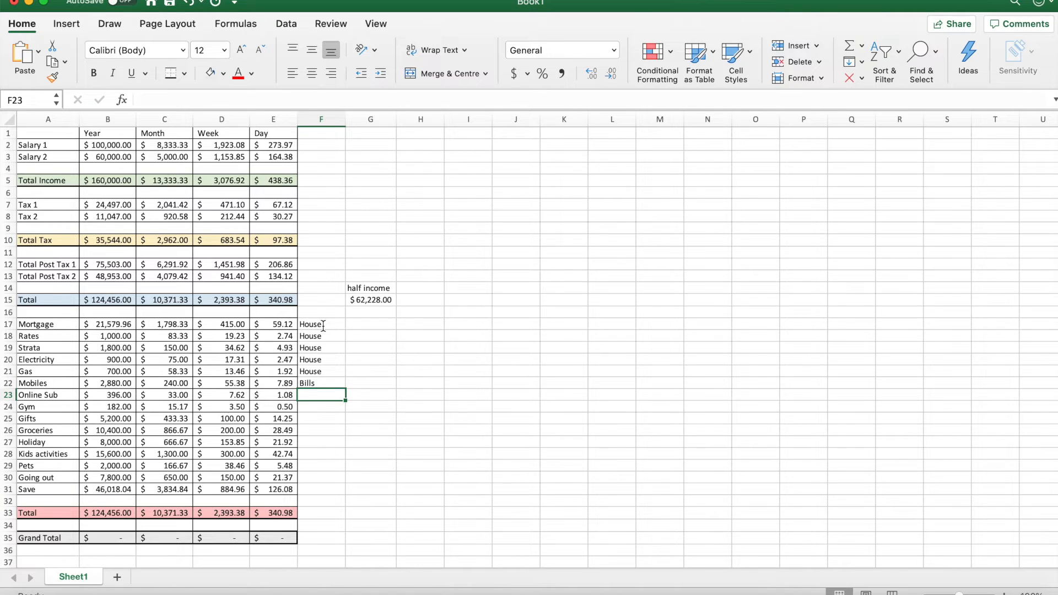
type("Bills")
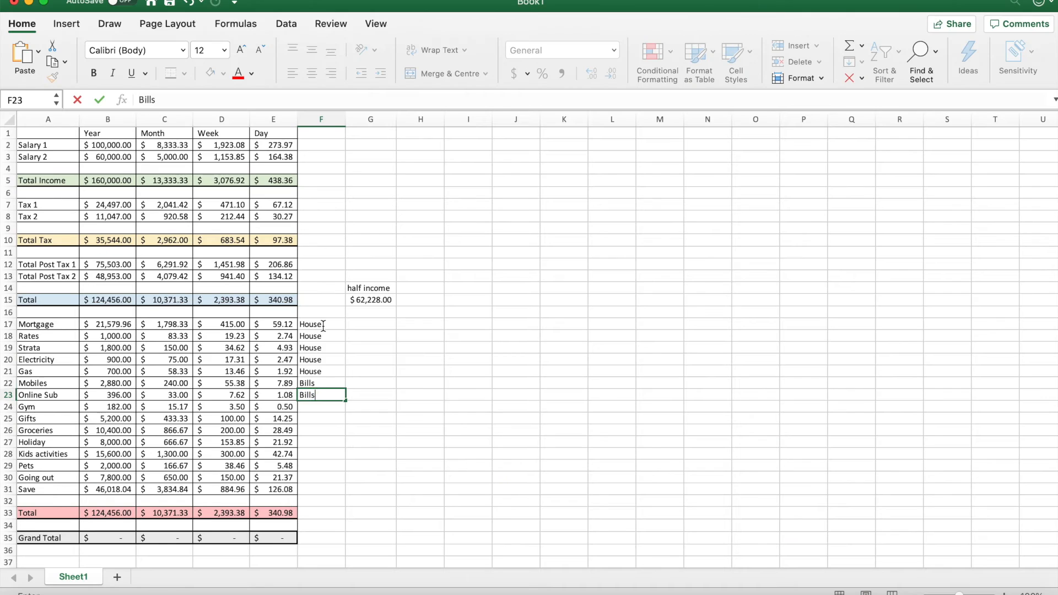
key("Return")
type("Bills")
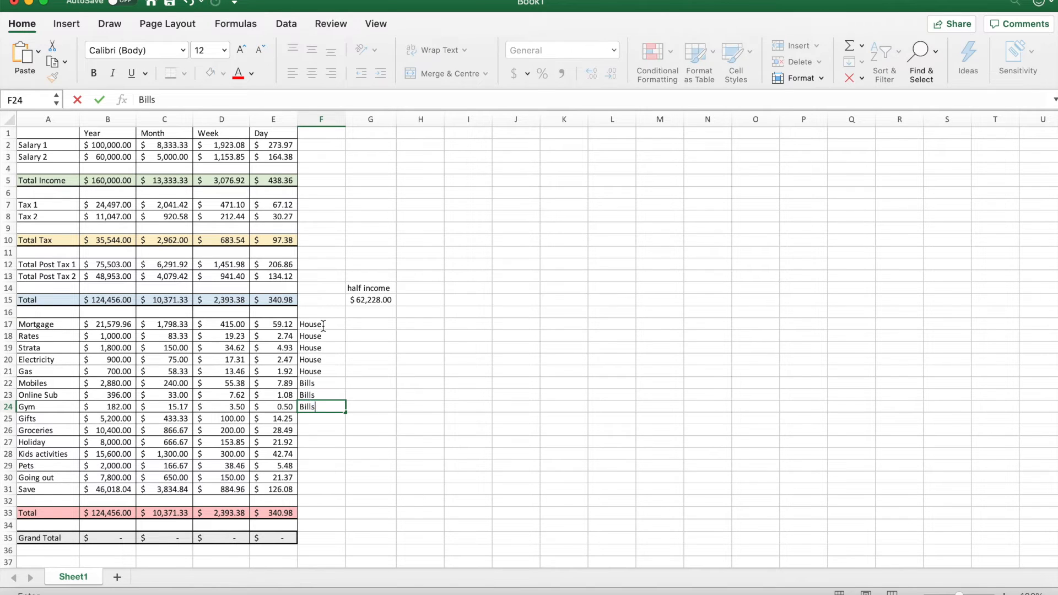
key("Return")
In column F, label the Gifts row Save?, the Groceries row Shop and the Holiday row Save?
type("Sa")
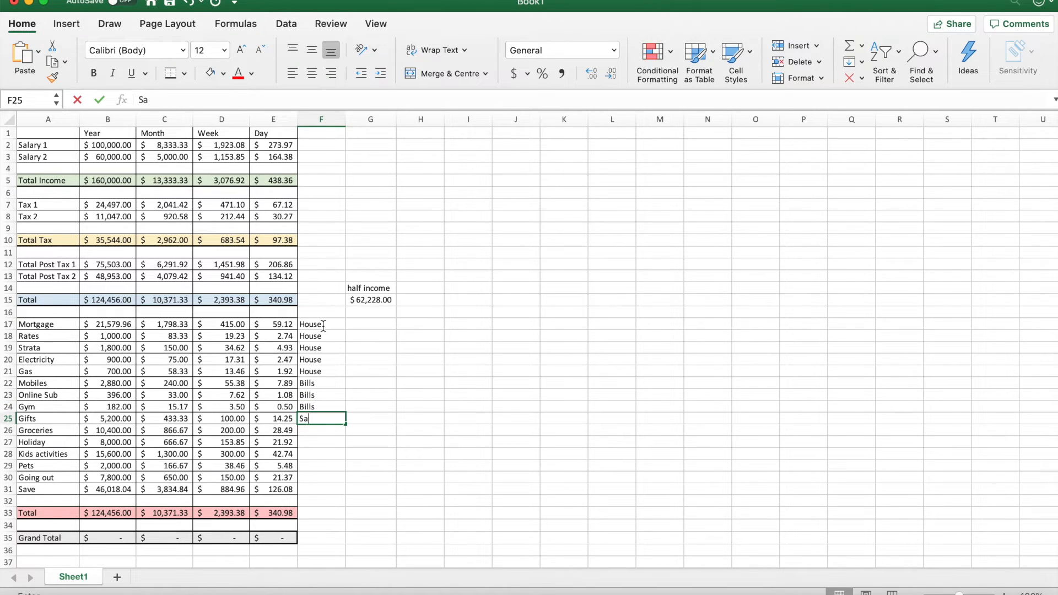
type("ve?")
key("Return")
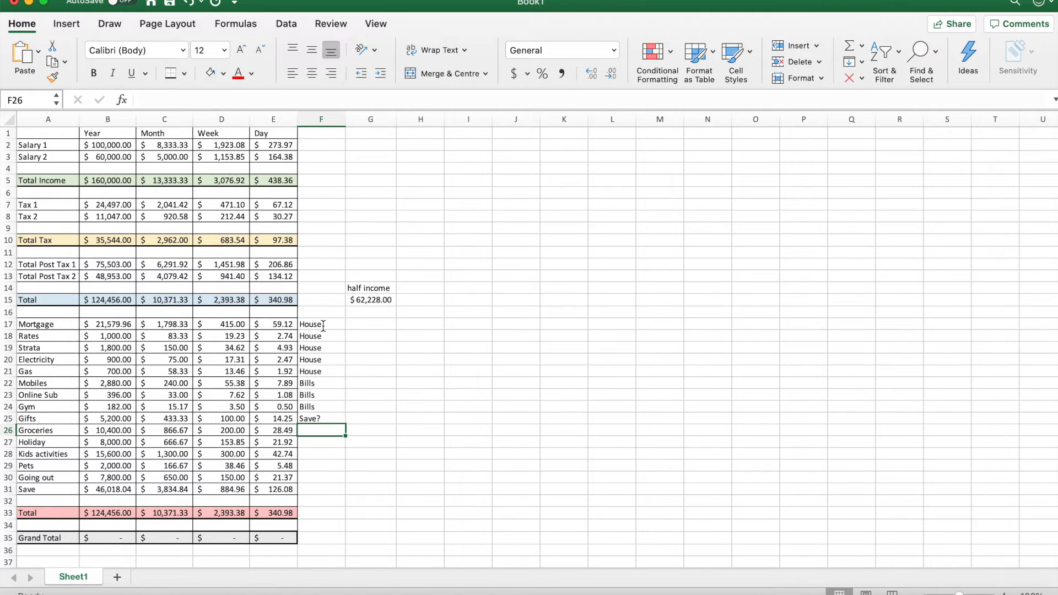
type("Shop")
key("Return")
type("Save?")
key("Return")
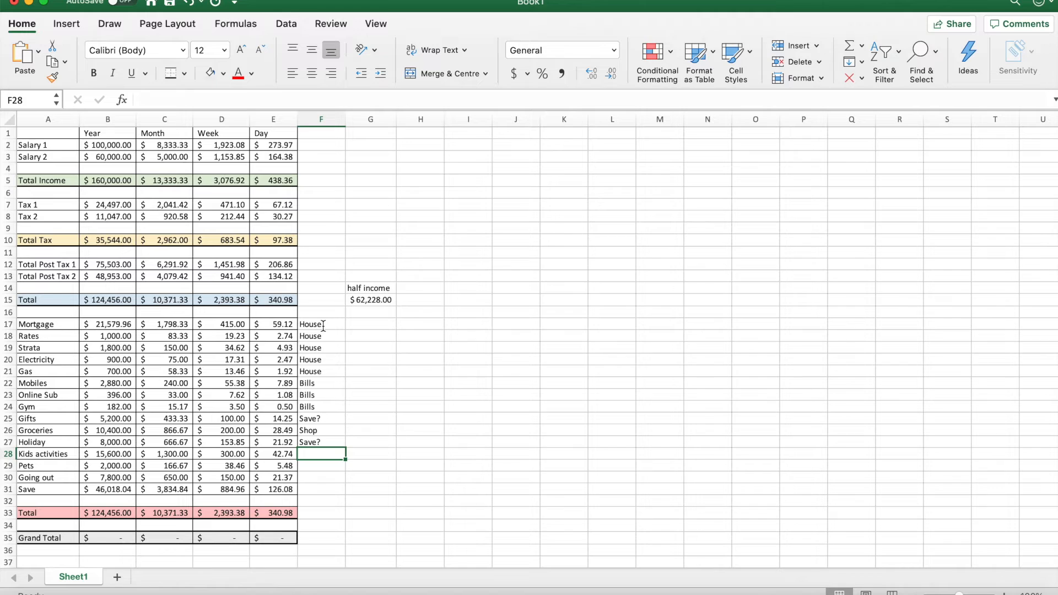
In column F, label the Kids activities row Kids and the Pets row Pets
type("Kids")
key("Return")
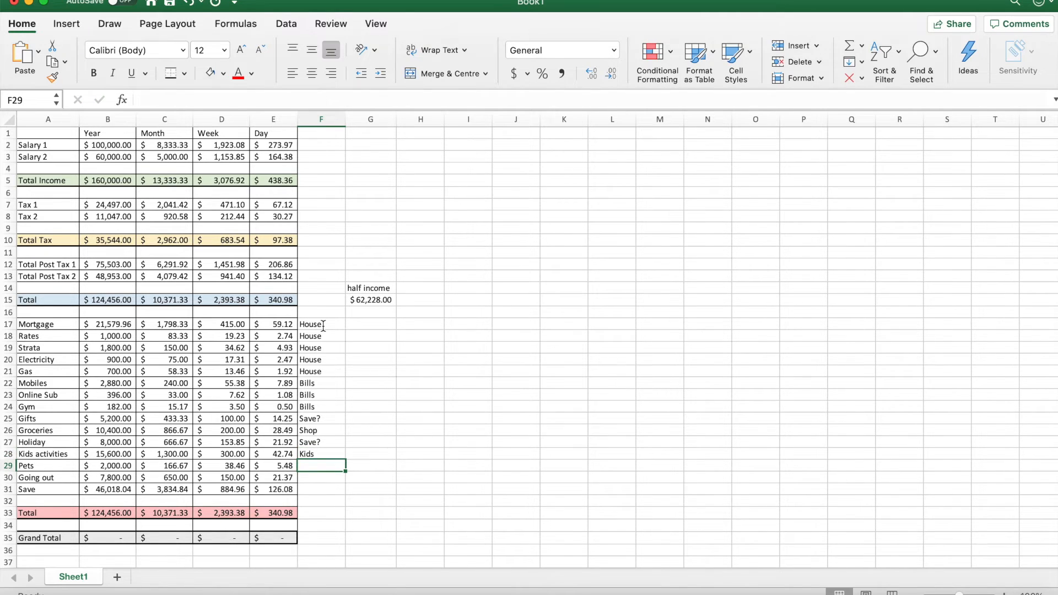
type("Pets")
key("Return")
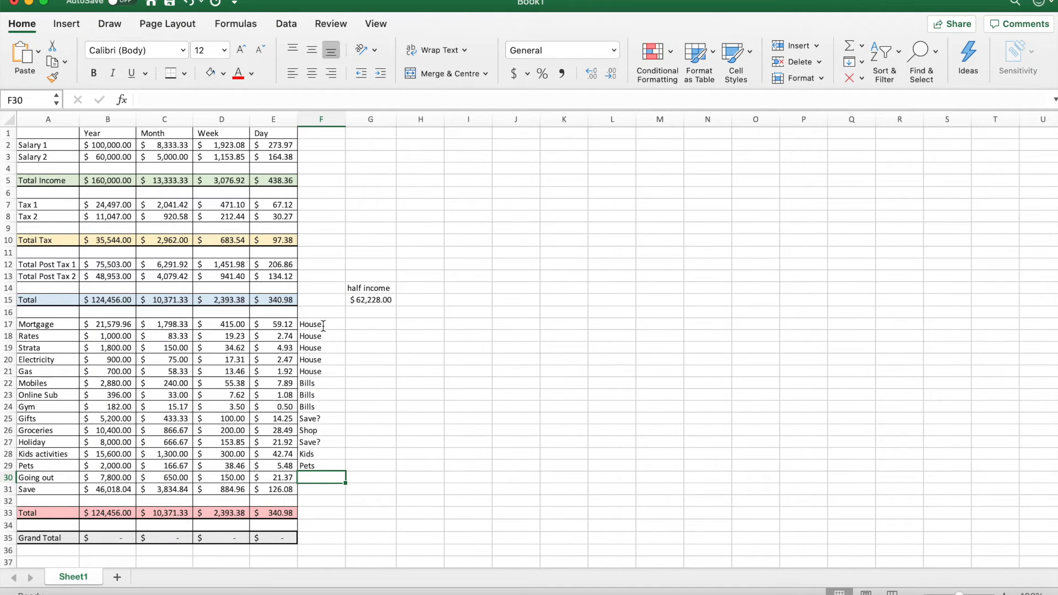
In column F, label the Going out row Fun and the Save row Save without a question mark
type("Fun")
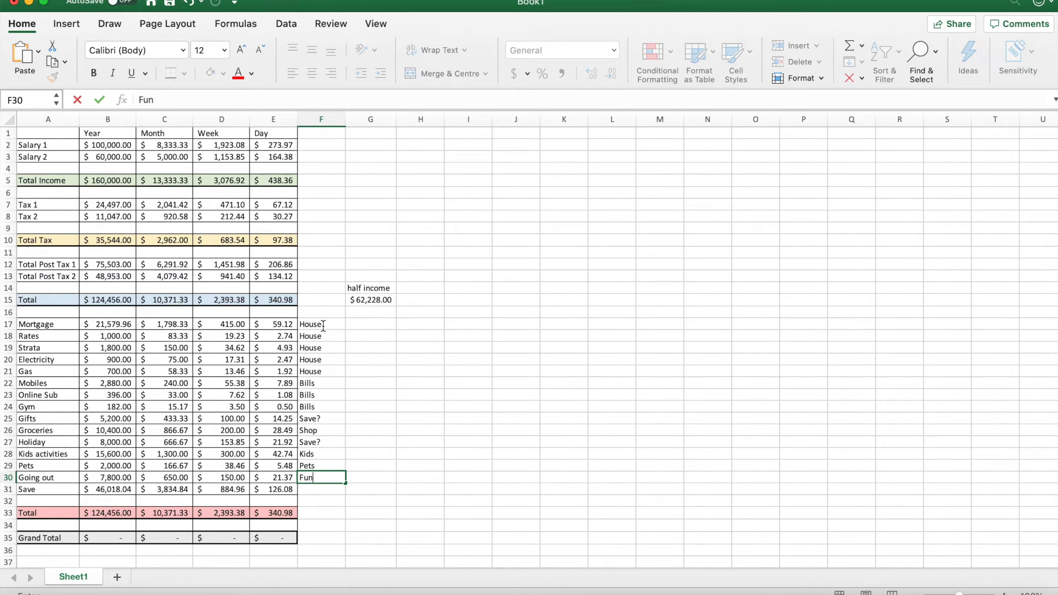
key("Return")
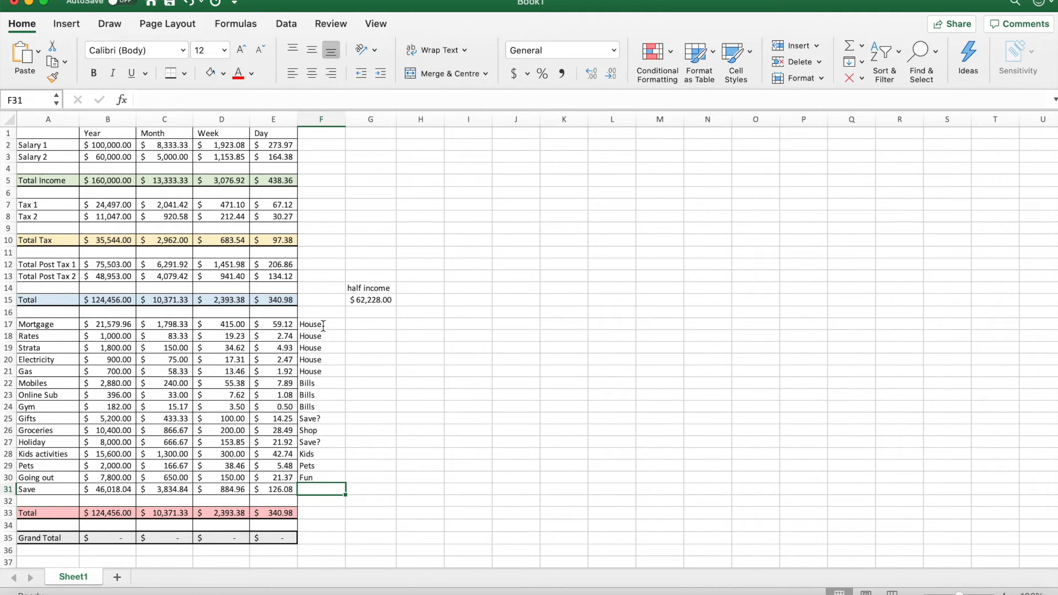
type("Save")
key("BackSpace")
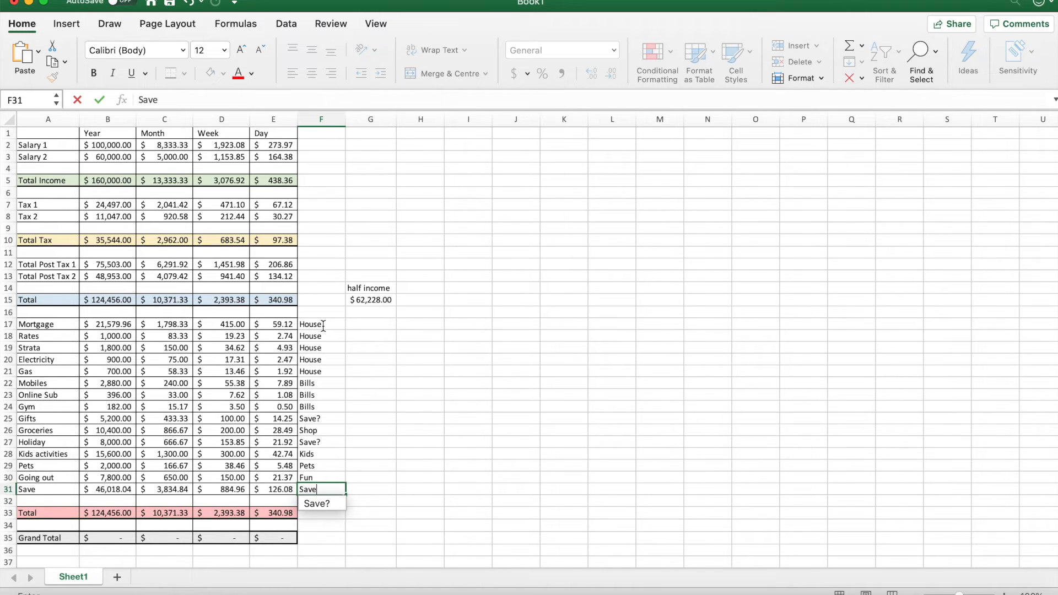
key("Return")
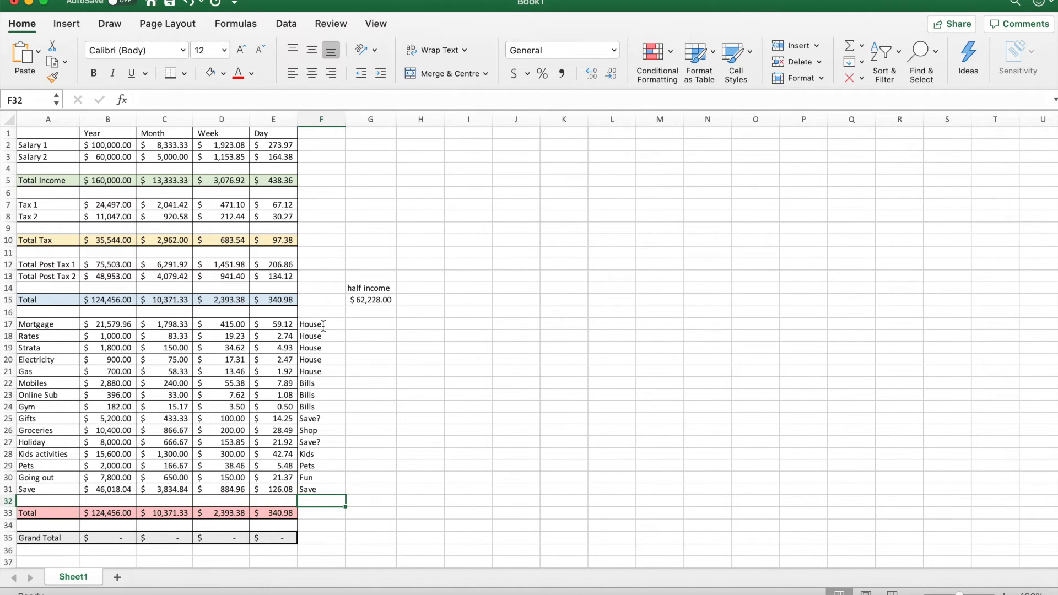